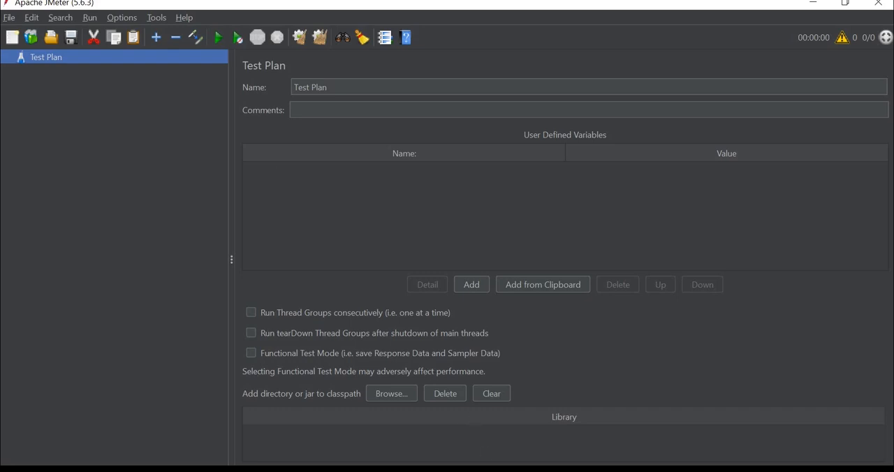
Switch to the browser, open the List Users request /api/users?page=2 on reqres.in, and copy its full URL
{"action": "key", "text": "alt+Tab"}
{"action": "left_click", "coordinate": [368, 43]}
{"action": "left_click", "coordinate": [422, 84]}
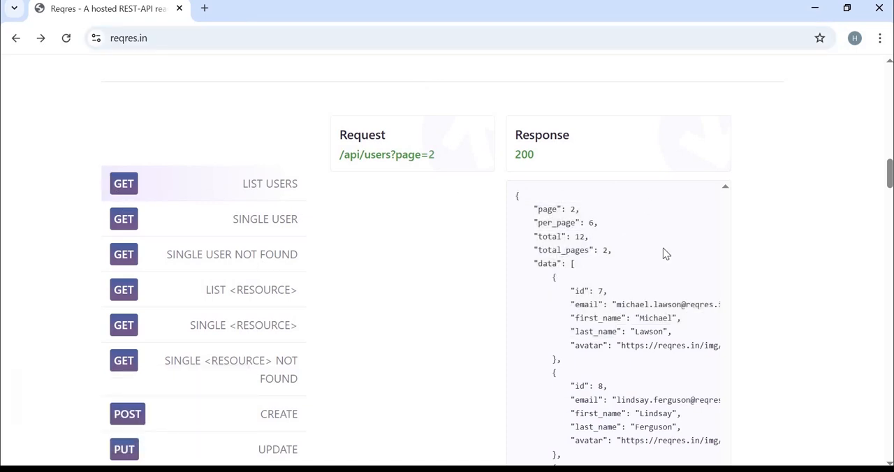
{"action": "left_click_drag", "start_coordinate": [529, 202], "coordinate": [636, 387]}
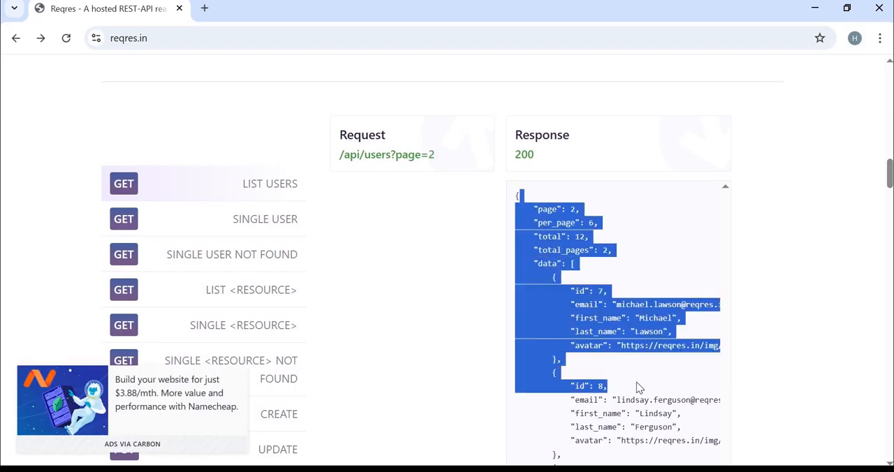
{"action": "left_click", "coordinate": [388, 156]}
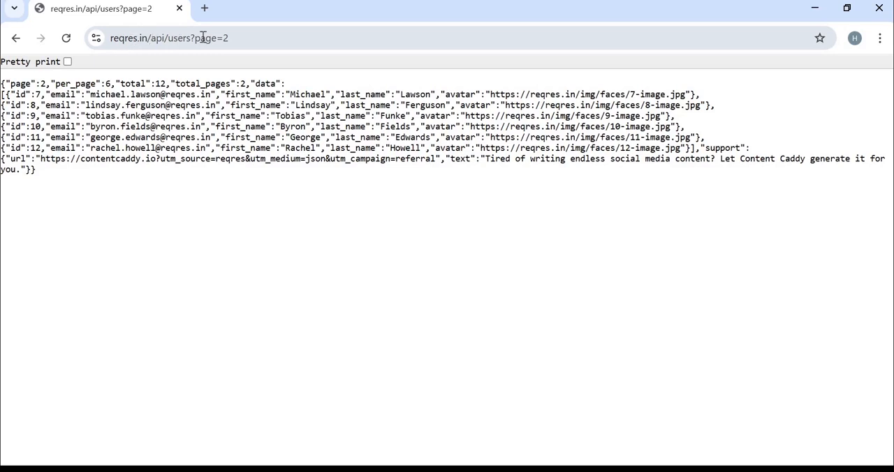
{"action": "key", "text": "ctrl+l"}
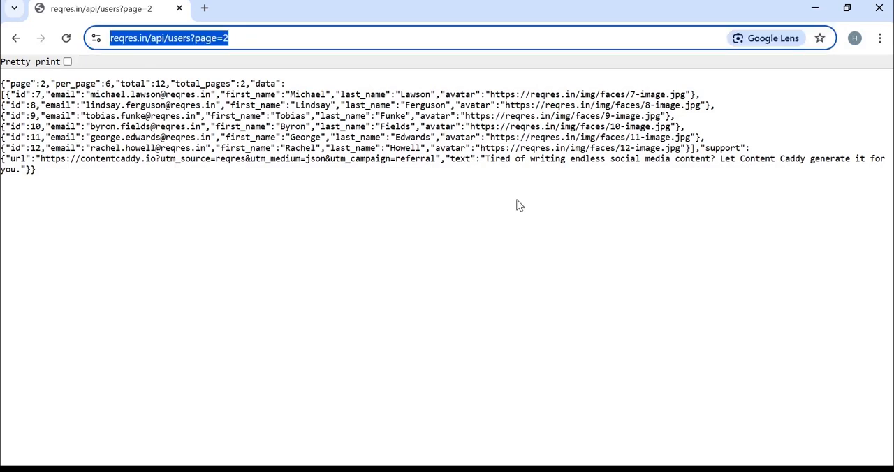
Switch back to JMeter and add a Thread Group to the Test Plan
{"action": "key", "text": "alt+Tab"}
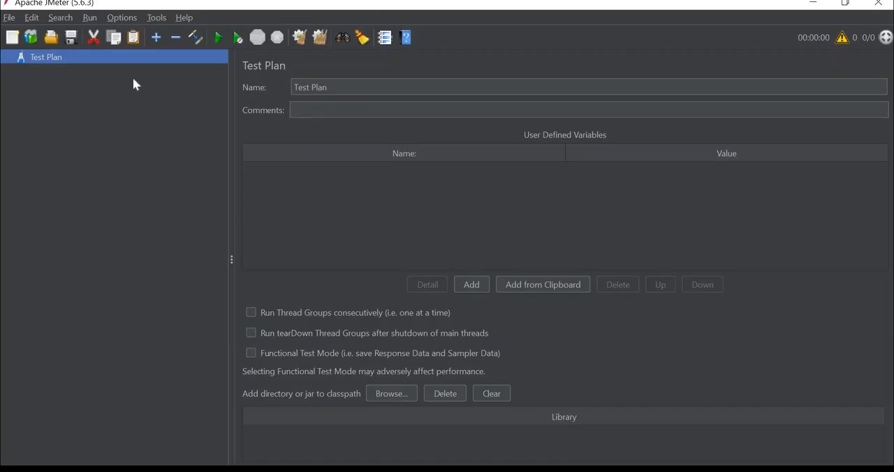
{"action": "right_click", "coordinate": [87, 56]}
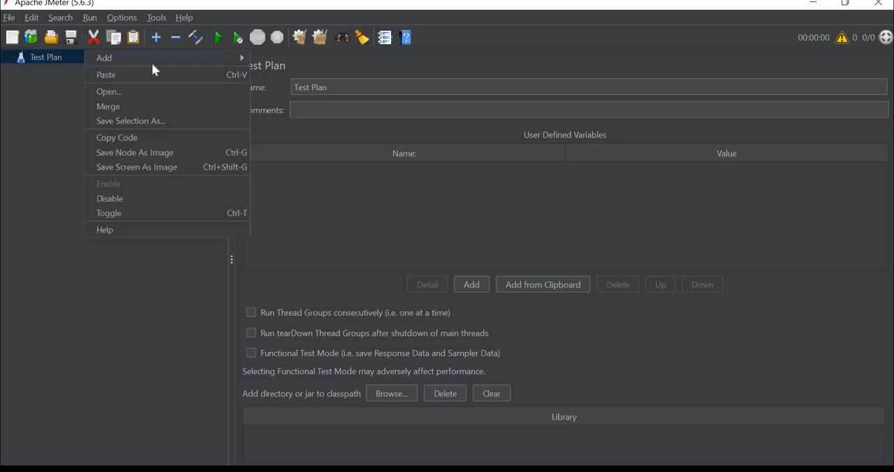
{"action": "mouse_move", "coordinate": [210, 58]}
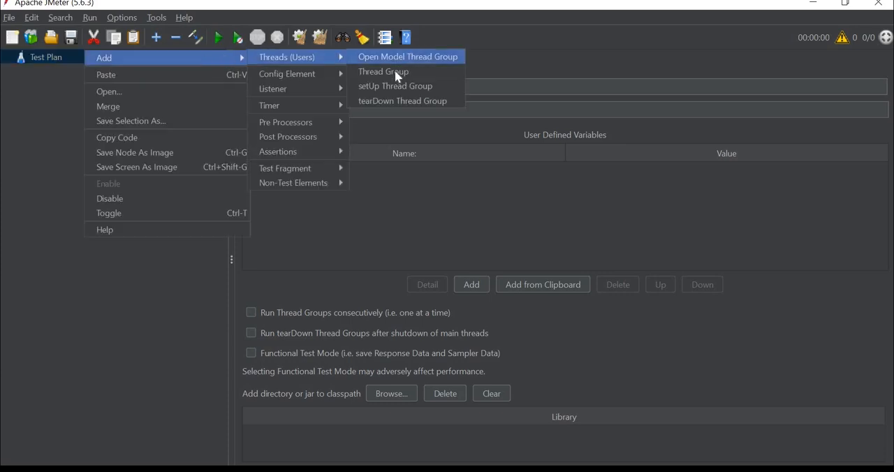
{"action": "left_click", "coordinate": [384, 75]}
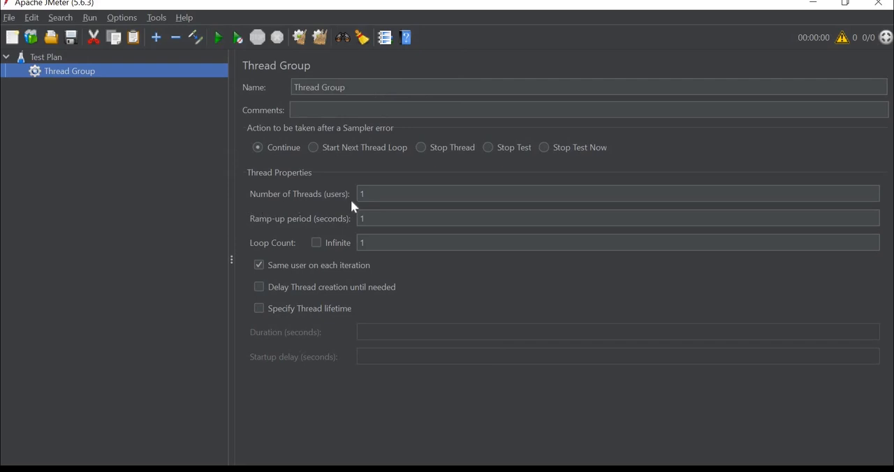
Add an HTTP Request sampler to the Thread Group
{"action": "right_click", "coordinate": [83, 75]}
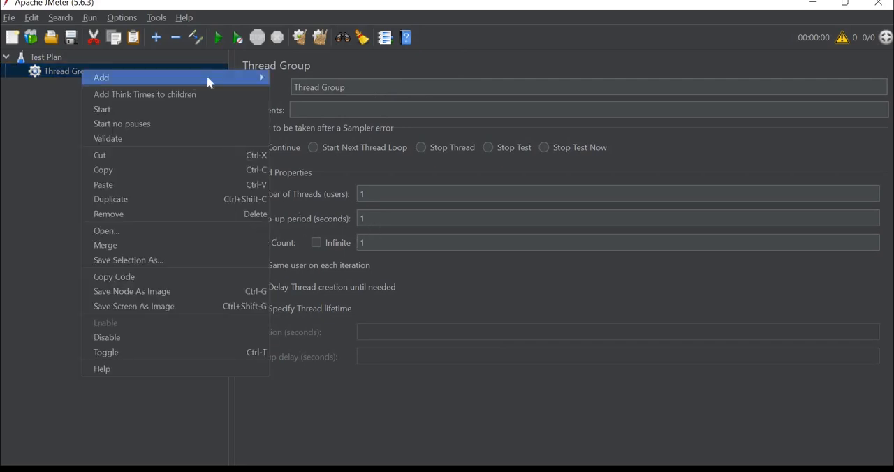
{"action": "mouse_move", "coordinate": [207, 78]}
{"action": "mouse_move", "coordinate": [353, 76]}
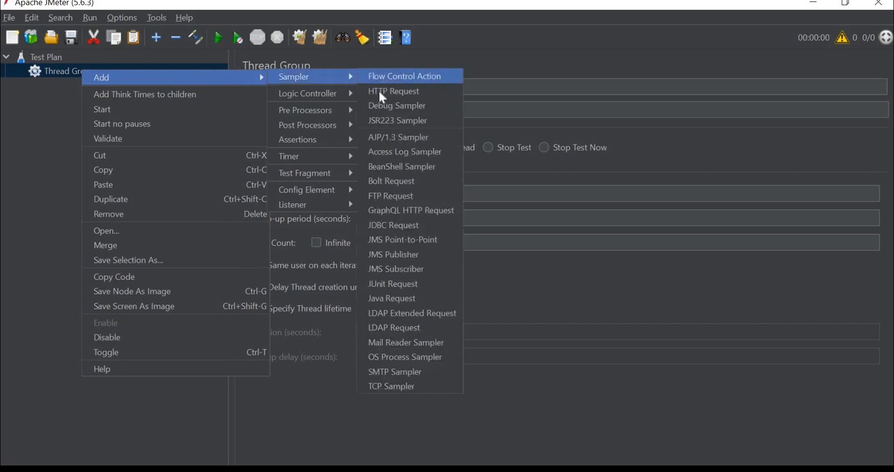
{"action": "left_click", "coordinate": [379, 90]}
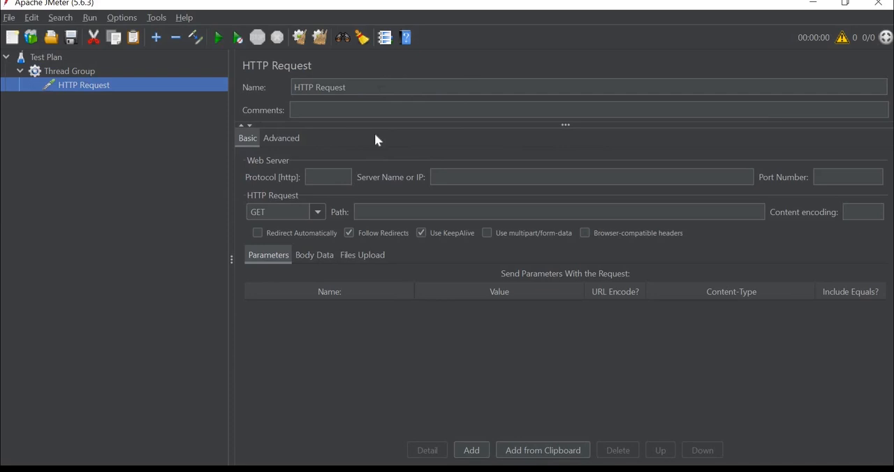
Set the HTTP Request's protocol to https and choose GET as its method
{"action": "left_click", "coordinate": [328, 178]}
{"action": "type", "text": "https"}
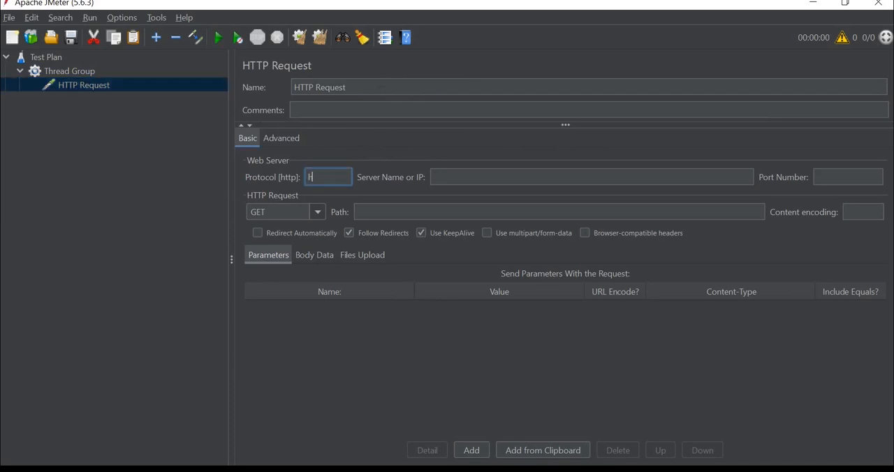
{"action": "key", "text": "BackSpace"}
{"action": "type", "text": "s"}
{"action": "left_click", "coordinate": [434, 205]}
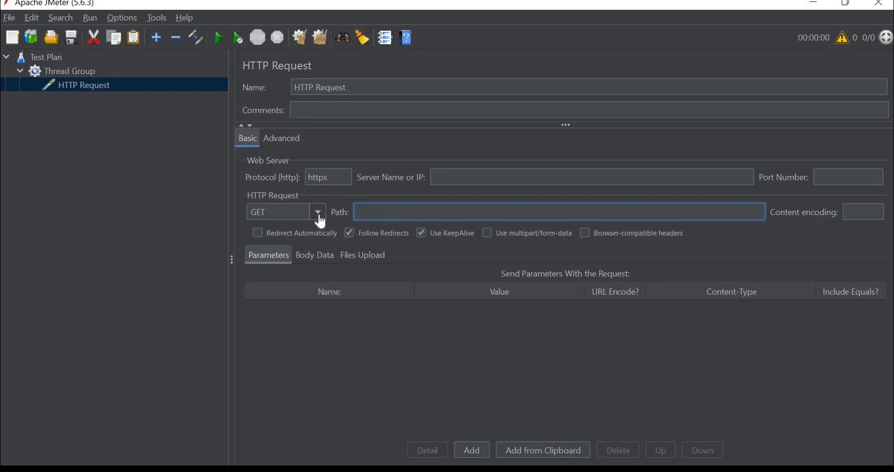
{"action": "left_click", "coordinate": [316, 214]}
{"action": "key", "text": "Down"}
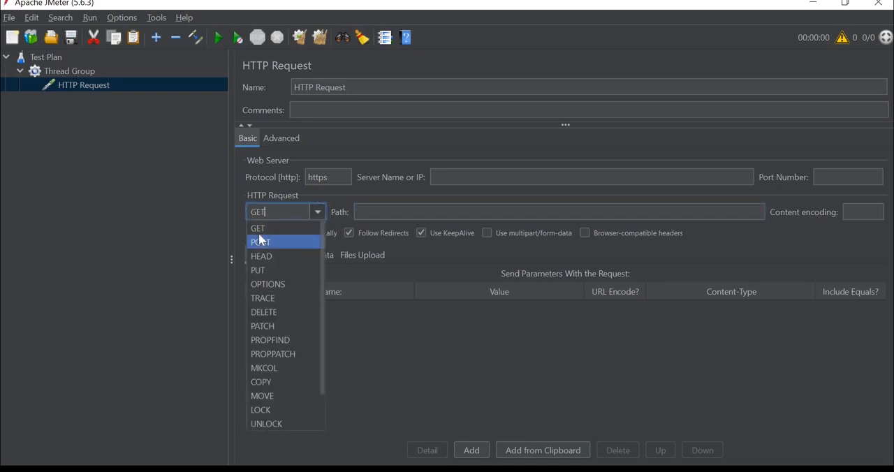
{"action": "key", "text": "Up"}
{"action": "key", "text": "Return"}
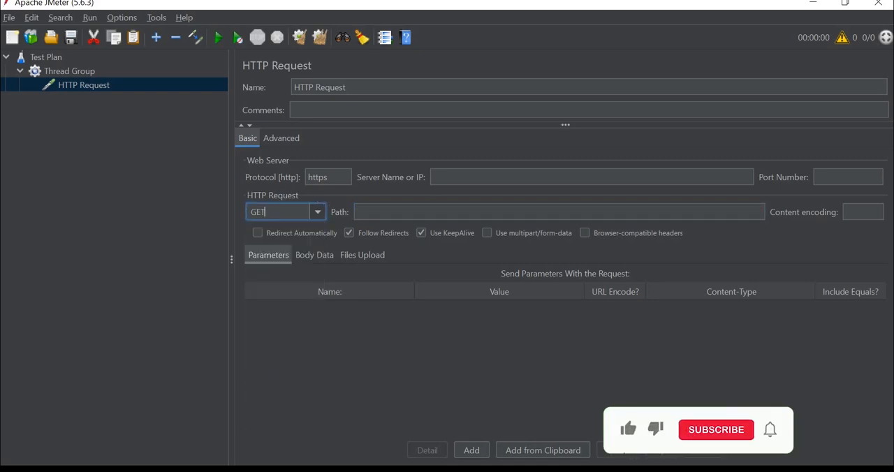
Switch to the browser, go back to the reqres.in main page, and return to JMeter
{"action": "key", "text": "alt+Tab"}
{"action": "key", "text": "ctrl+c"}
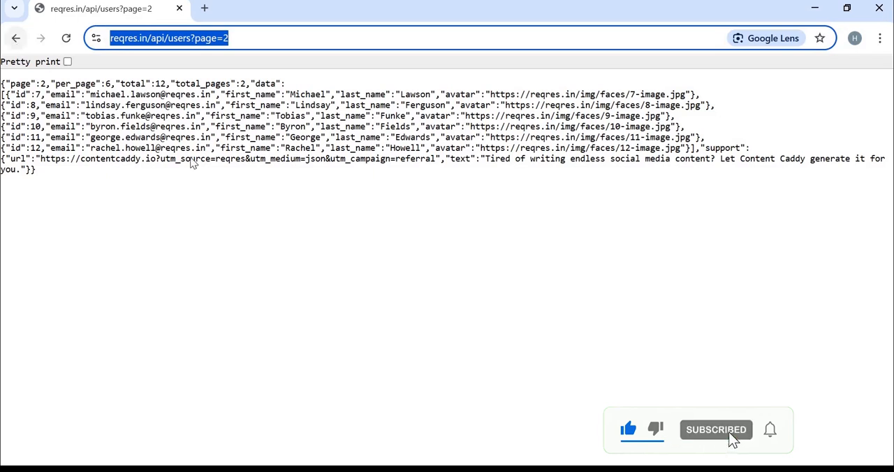
{"action": "left_click", "coordinate": [15, 40]}
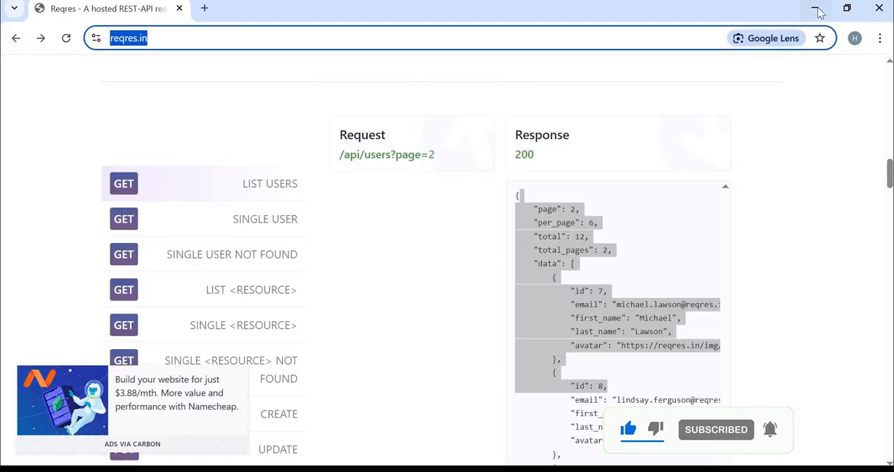
{"action": "key", "text": "alt+Tab"}
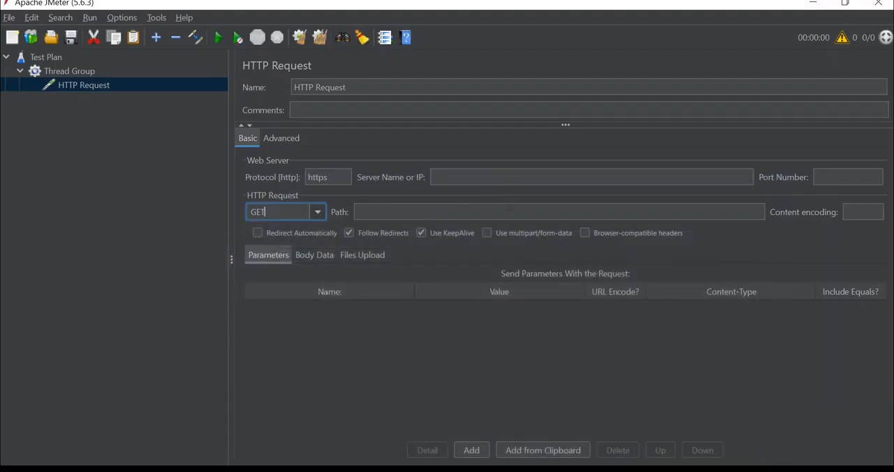
{"action": "key", "text": "Tab"}
{"action": "key", "text": "ctrl+v"}
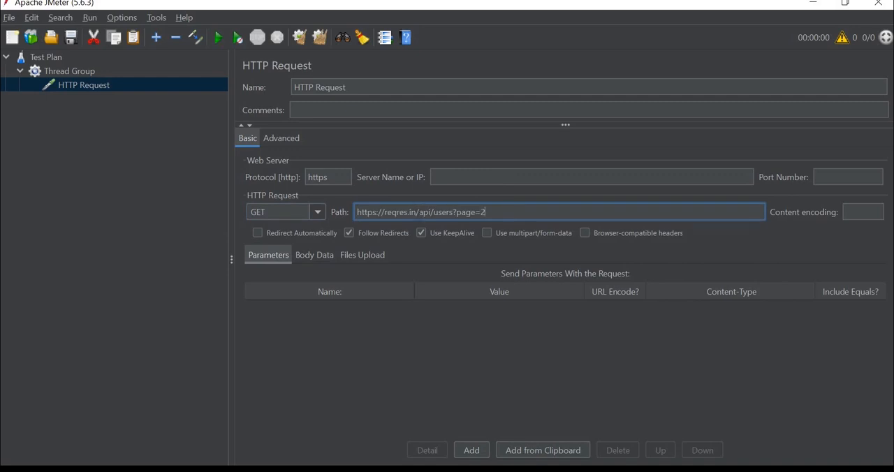
{"action": "left_click_drag", "start_coordinate": [419, 211], "coordinate": [357, 212]}
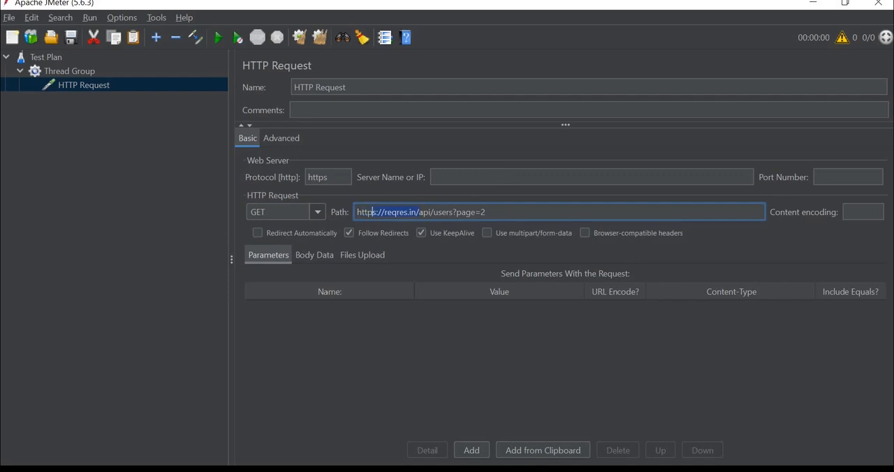
{"action": "key", "text": "BackSpace"}
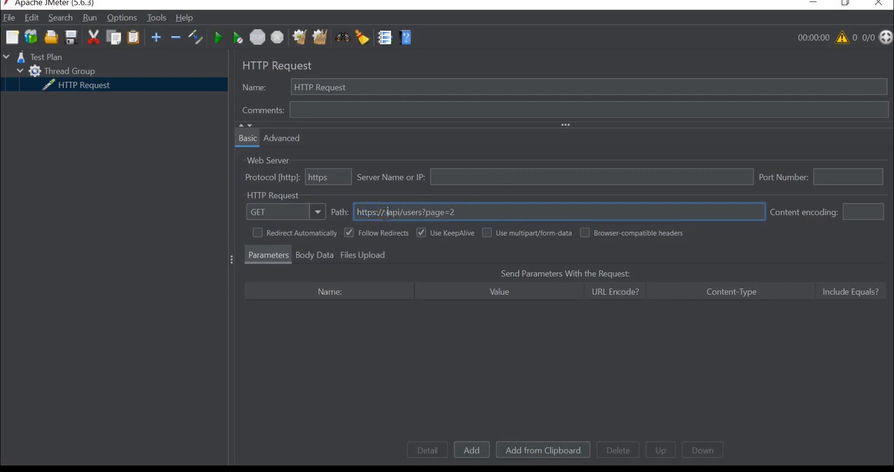
{"action": "left_click", "coordinate": [466, 178]}
{"action": "type", "text": "v"}
{"action": "key", "text": "ctrl+v"}
{"action": "triple_click", "coordinate": [353, 210]}
{"action": "key", "text": "BackSpace"}
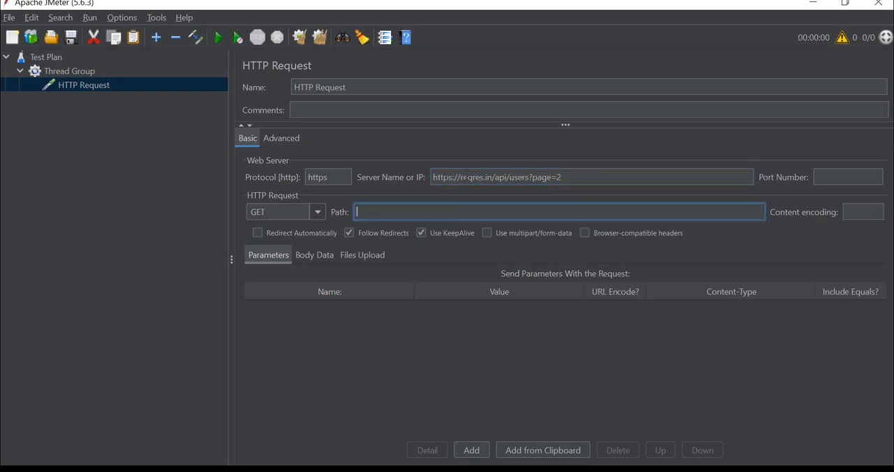
{"action": "left_click", "coordinate": [431, 177]}
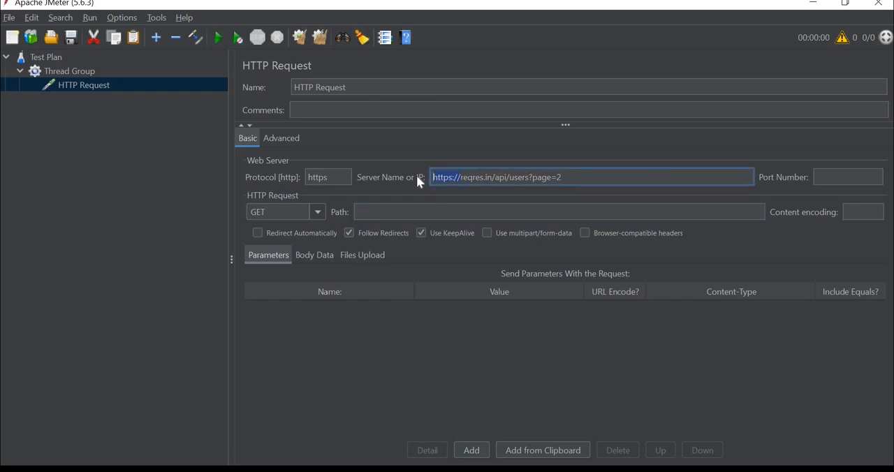
{"action": "key", "text": "Delete"}
{"action": "key", "text": "Delete"}
{"action": "key", "text": "Delete"}
{"action": "key", "text": "Delete"}
{"action": "key", "text": "Delete"}
{"action": "key", "text": "Delete"}
{"action": "key", "text": "Delete"}
{"action": "key", "text": "Delete"}
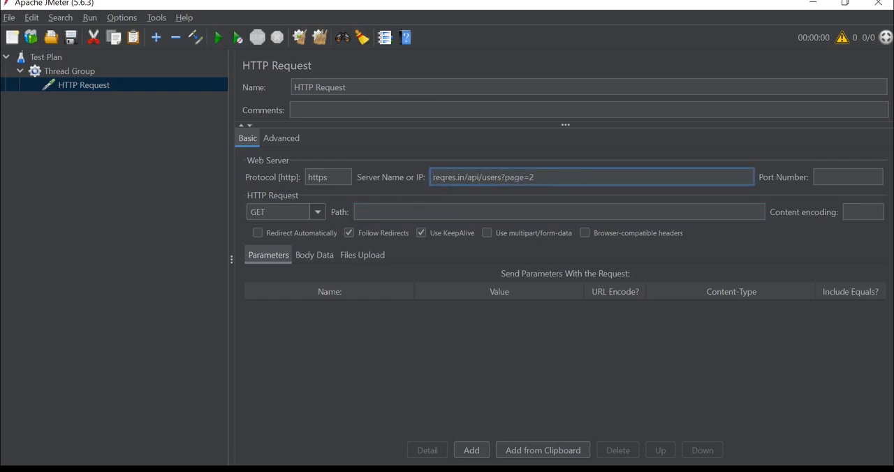
{"action": "key", "text": "ctrl+x"}
{"action": "left_click", "coordinate": [359, 212]}
{"action": "key", "text": "ctrl+v"}
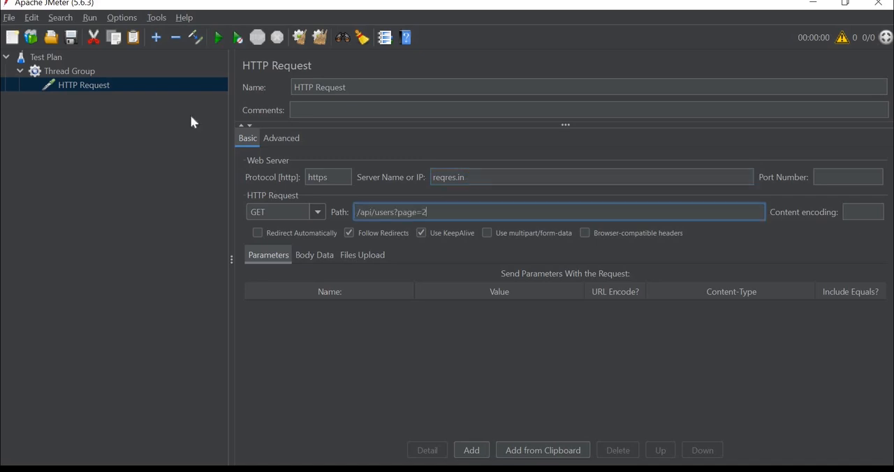
Add a View Results Tree listener to the Thread Group
{"action": "left_click", "coordinate": [77, 71]}
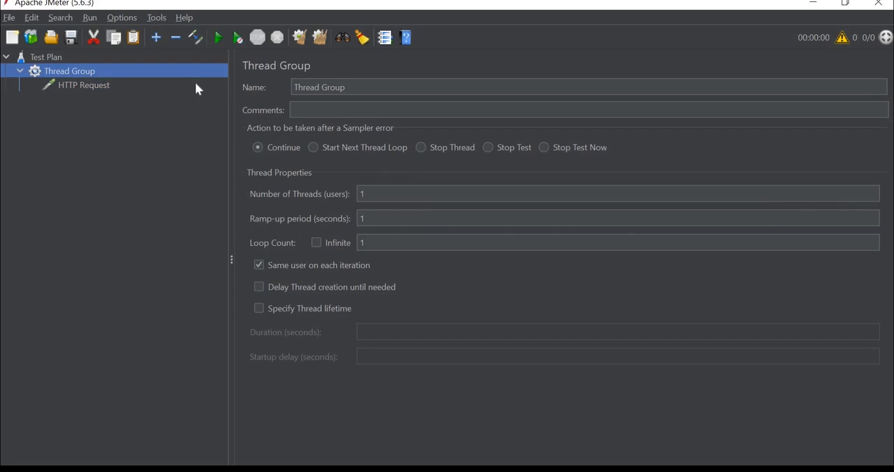
{"action": "right_click", "coordinate": [85, 74]}
{"action": "mouse_move", "coordinate": [174, 81]}
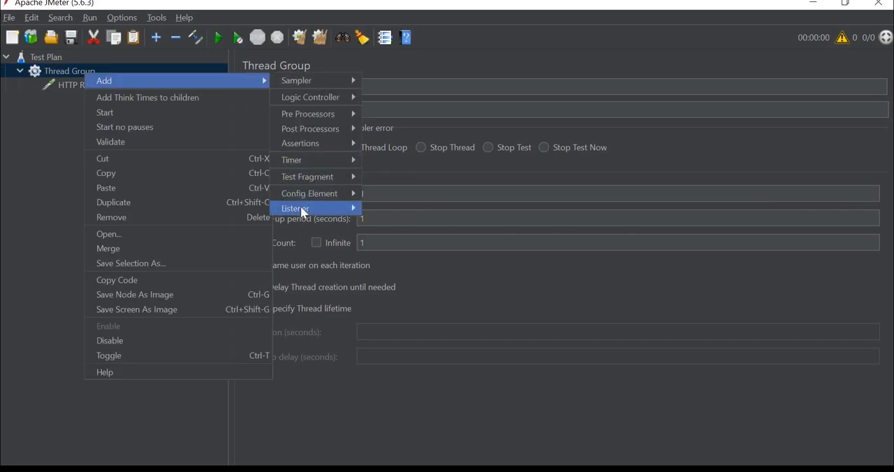
{"action": "mouse_move", "coordinate": [306, 212]}
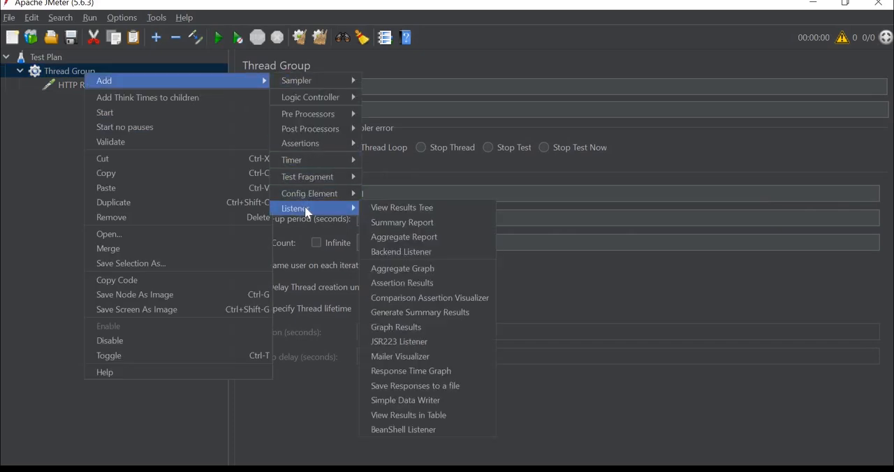
{"action": "left_click", "coordinate": [416, 209]}
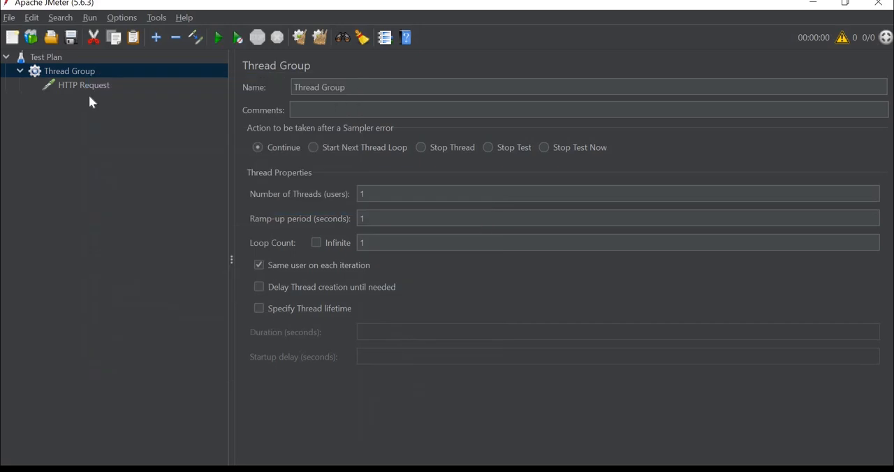
Review the HTTP Request, save the test plan as IFController_example.jmx, and run the test
{"action": "left_click", "coordinate": [105, 85]}
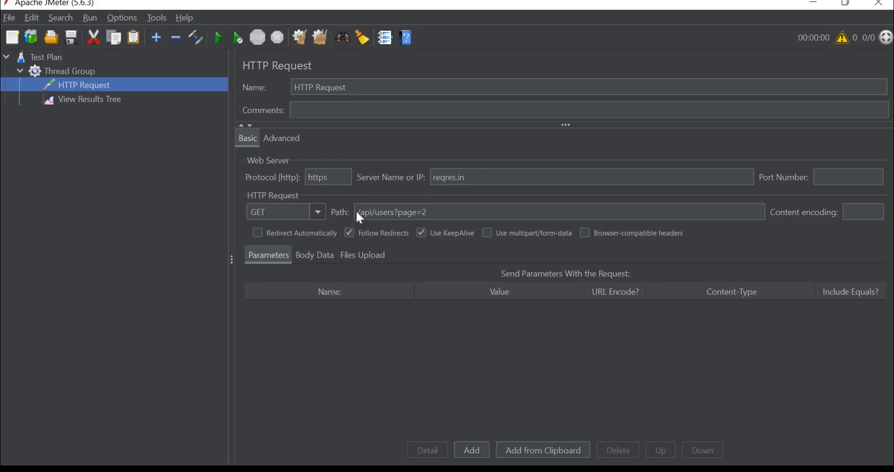
{"action": "left_click", "coordinate": [219, 38]}
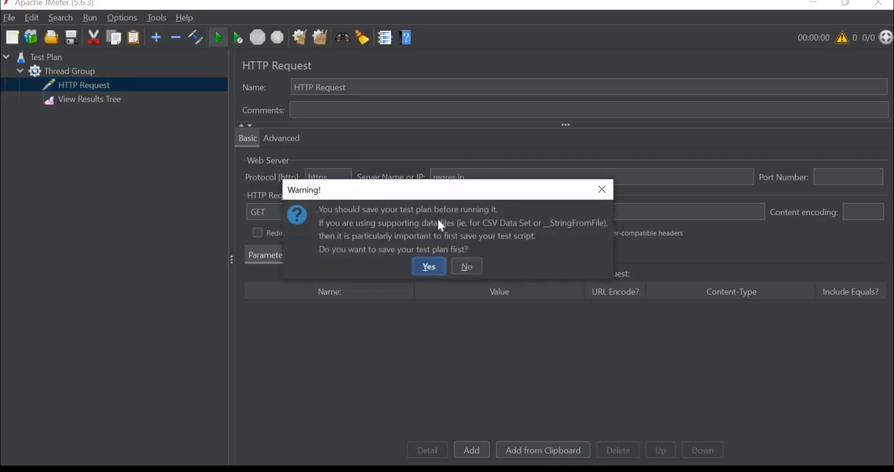
{"action": "left_click", "coordinate": [429, 267]}
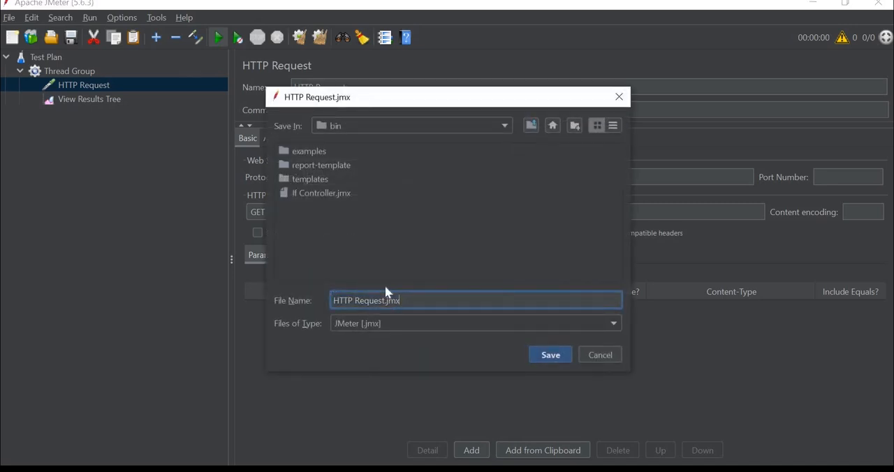
{"action": "left_click_drag", "start_coordinate": [387, 301], "coordinate": [262, 294]}
{"action": "key", "text": "BackSpace"}
{"action": "type", "text": "IfController_example"}
{"action": "left_click", "coordinate": [545, 359]}
{"action": "key", "text": "ctrl+r"}
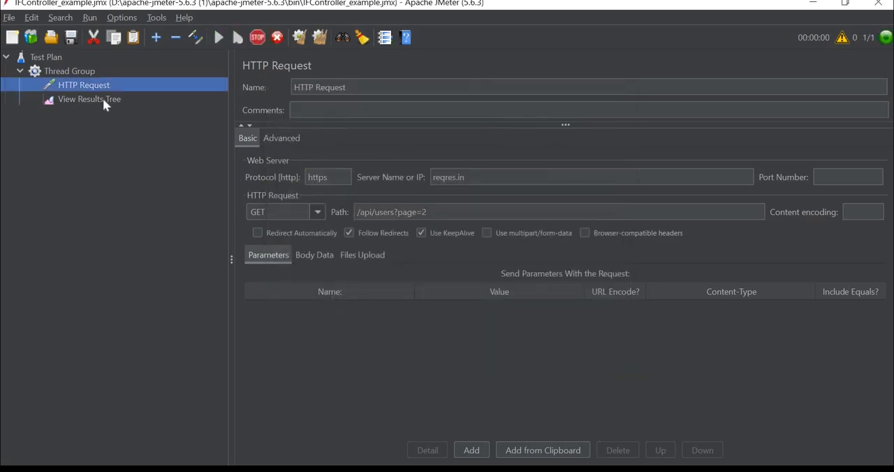
Examine the HTTP Request's sampler result and its response body, rendered as JSON, in the View Results Tree
{"action": "left_click", "coordinate": [103, 100]}
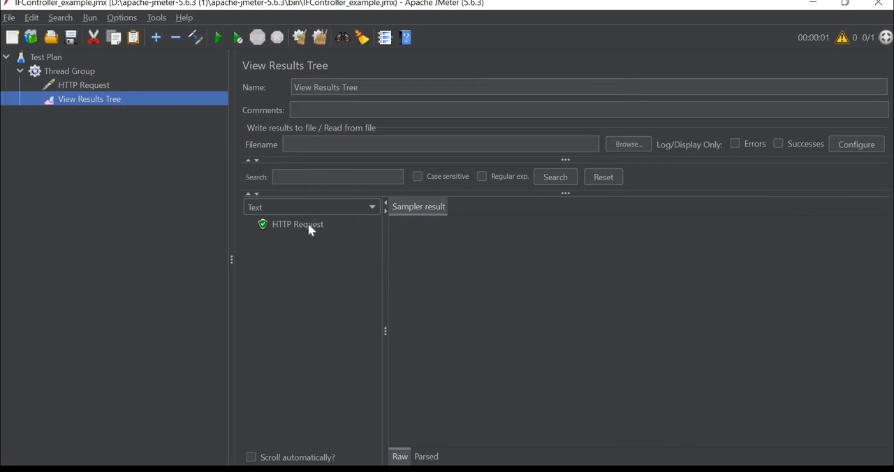
{"action": "left_click", "coordinate": [310, 225]}
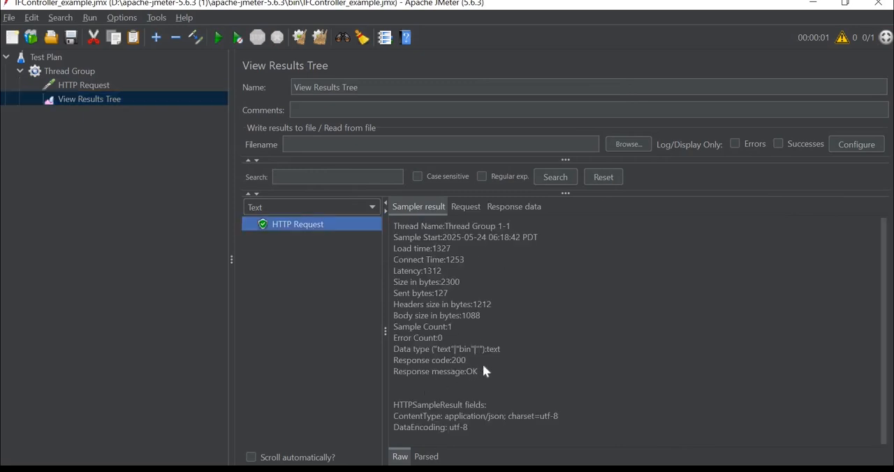
{"action": "left_click", "coordinate": [517, 208]}
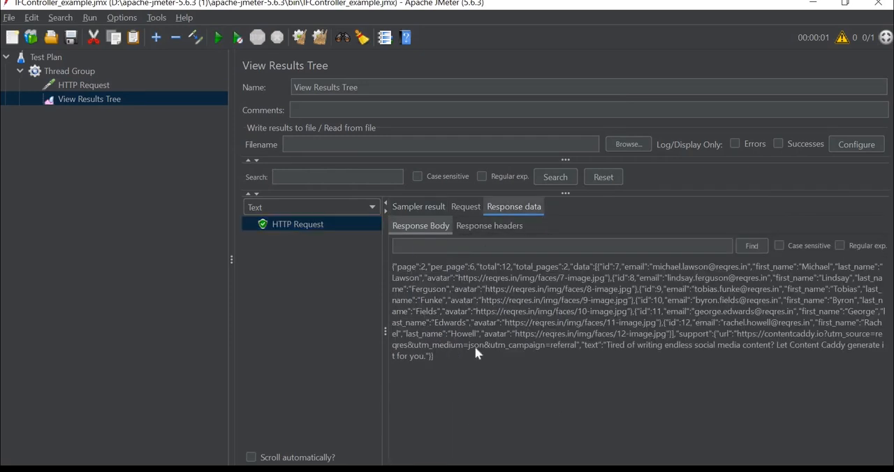
{"action": "left_click", "coordinate": [324, 212]}
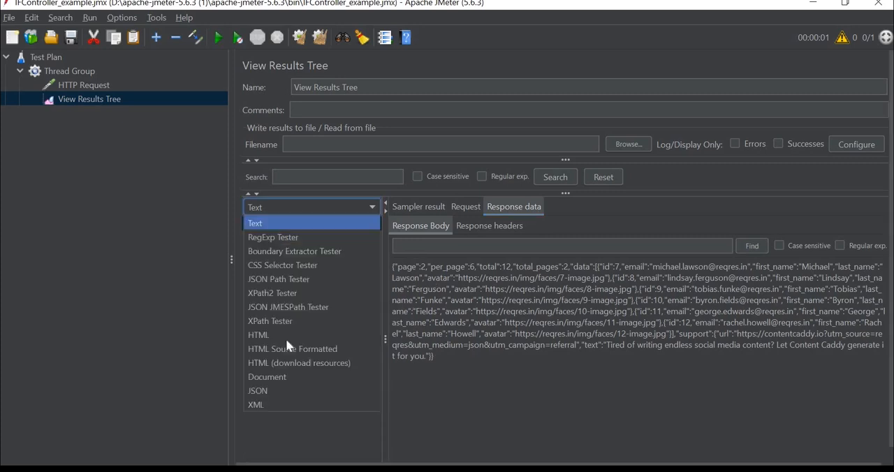
{"action": "left_click", "coordinate": [274, 391]}
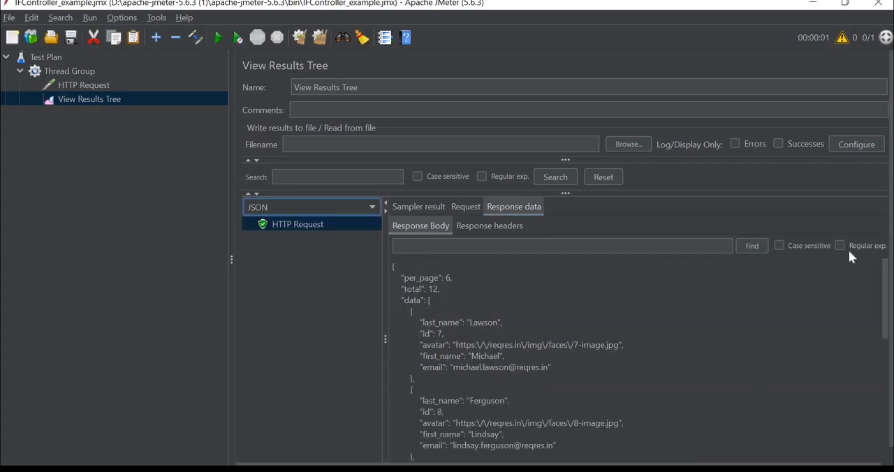
{"action": "left_click", "coordinate": [80, 86]}
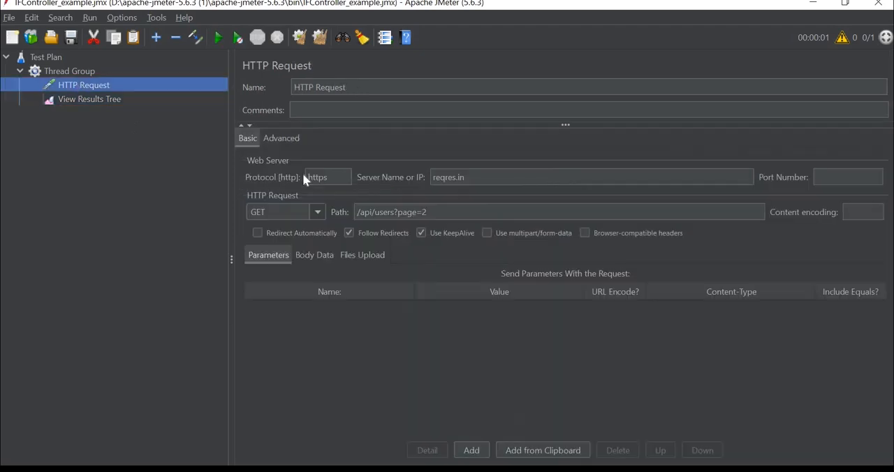
{"action": "left_click", "coordinate": [95, 101]}
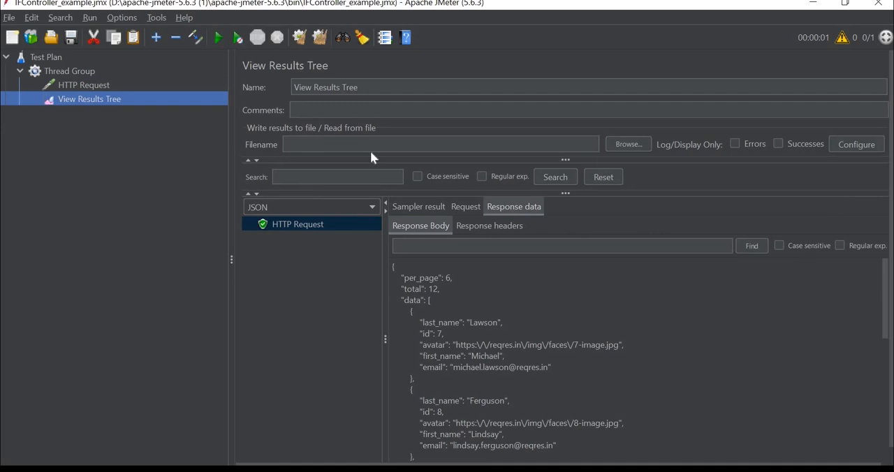
Add an If Controller to the Thread Group
{"action": "left_click", "coordinate": [73, 67]}
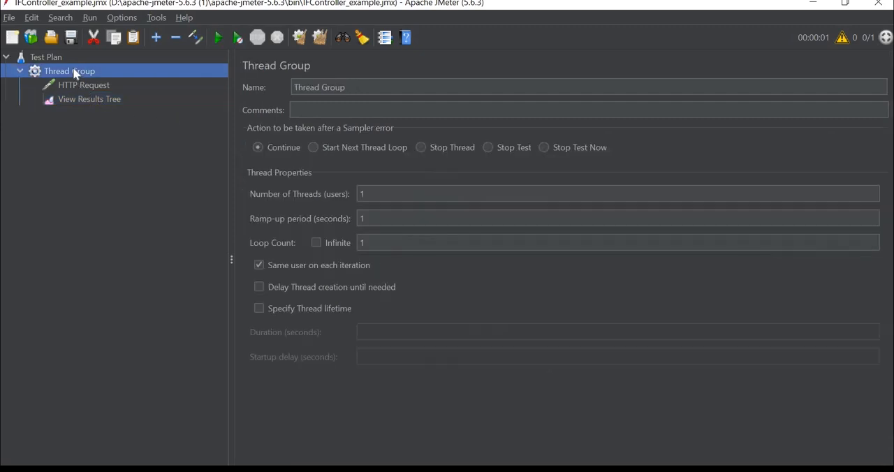
{"action": "right_click", "coordinate": [74, 69]}
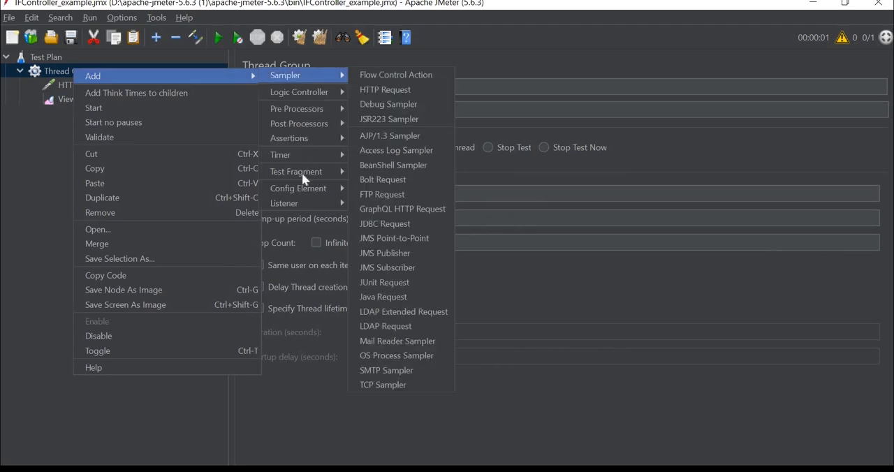
{"action": "mouse_move", "coordinate": [303, 190]}
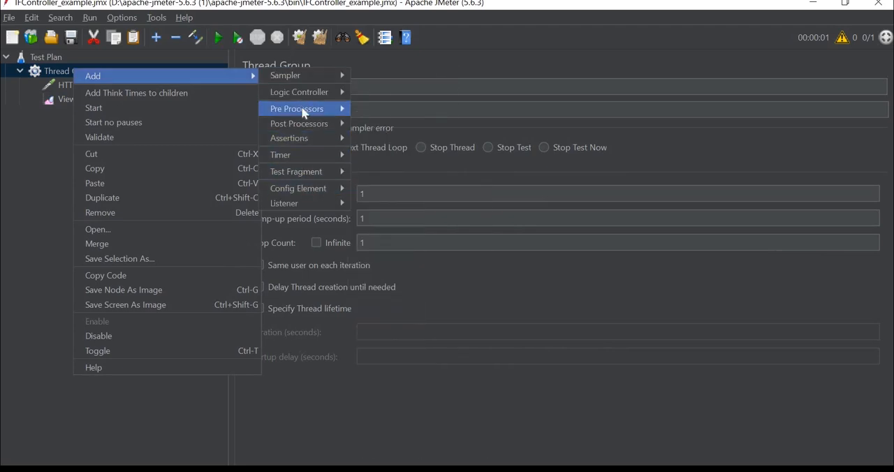
{"action": "mouse_move", "coordinate": [303, 95]}
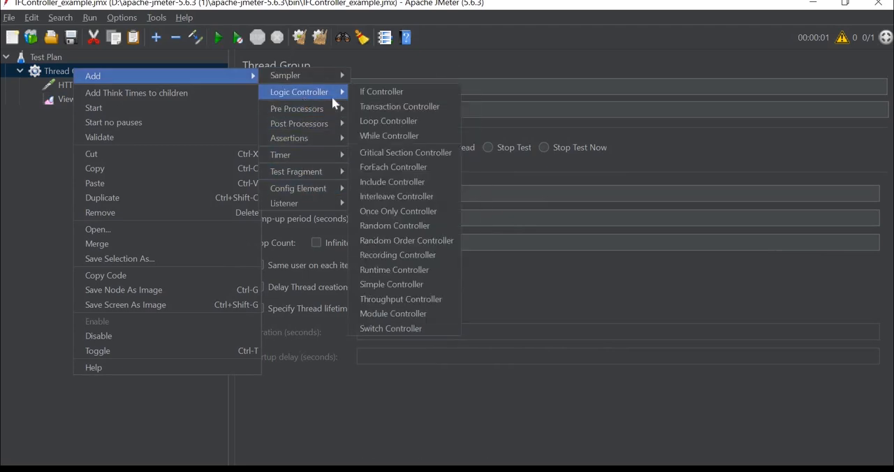
{"action": "left_click", "coordinate": [384, 98]}
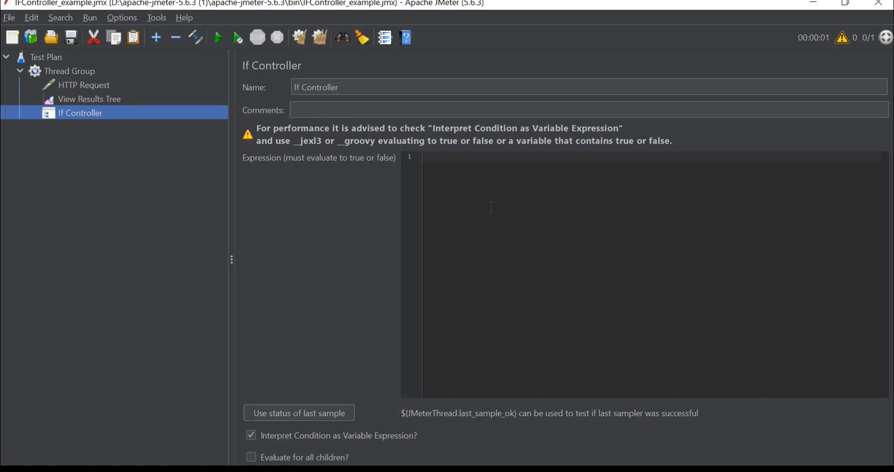
Add a second HTTP Request sampler inside the If Controller
{"action": "right_click", "coordinate": [77, 116]}
{"action": "mouse_move", "coordinate": [120, 123]}
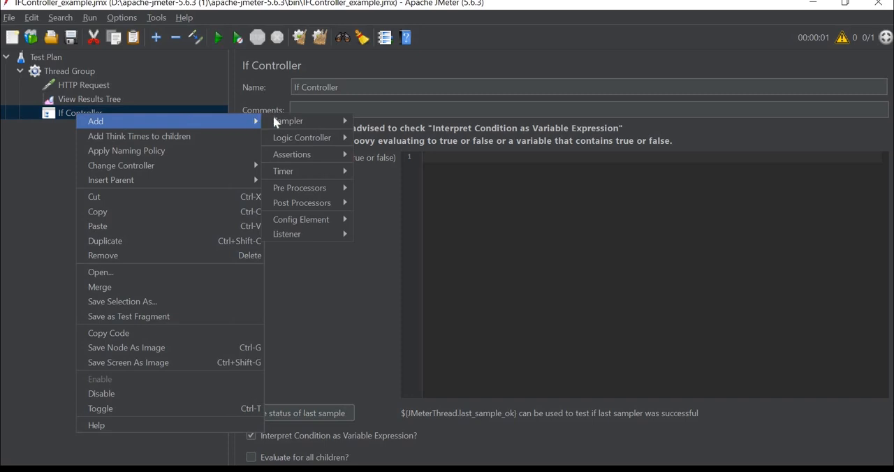
{"action": "mouse_move", "coordinate": [312, 115]}
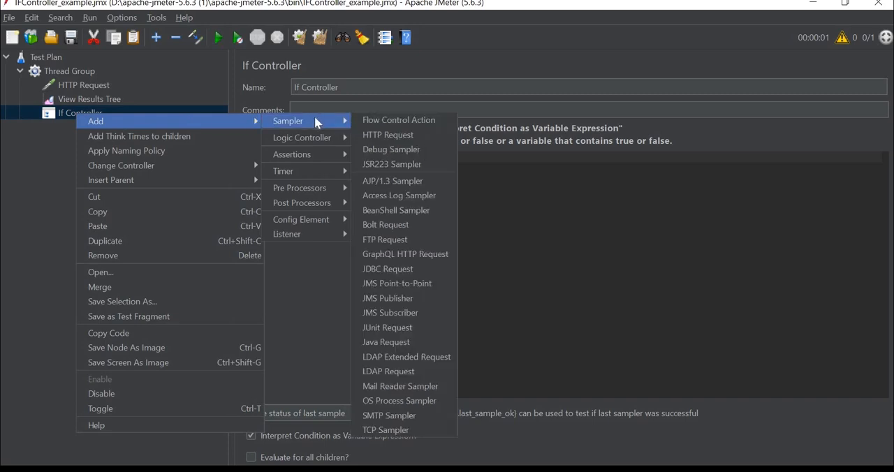
{"action": "left_click", "coordinate": [388, 135]}
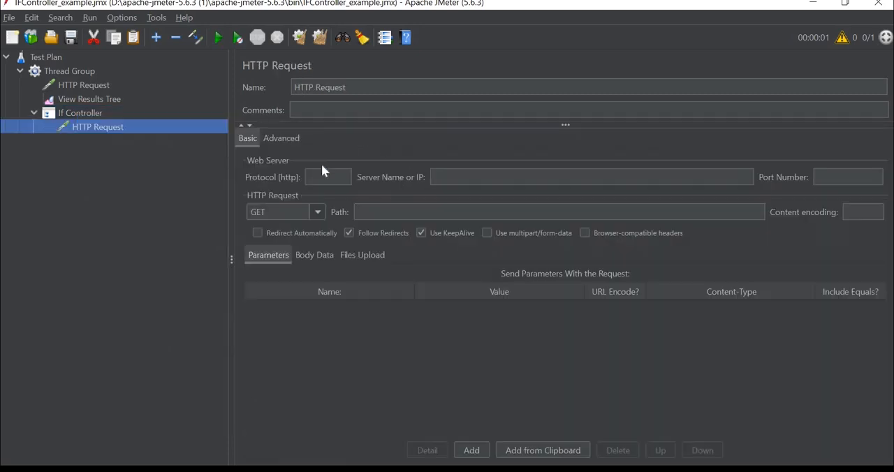
Delete the View Results Tree listener from the Thread Group
{"action": "left_click", "coordinate": [85, 104]}
{"action": "right_click", "coordinate": [85, 103]}
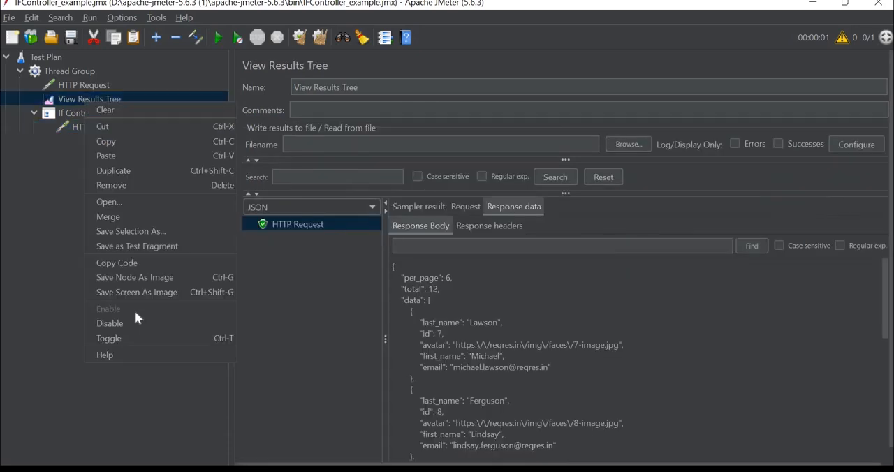
{"action": "left_click", "coordinate": [72, 101]}
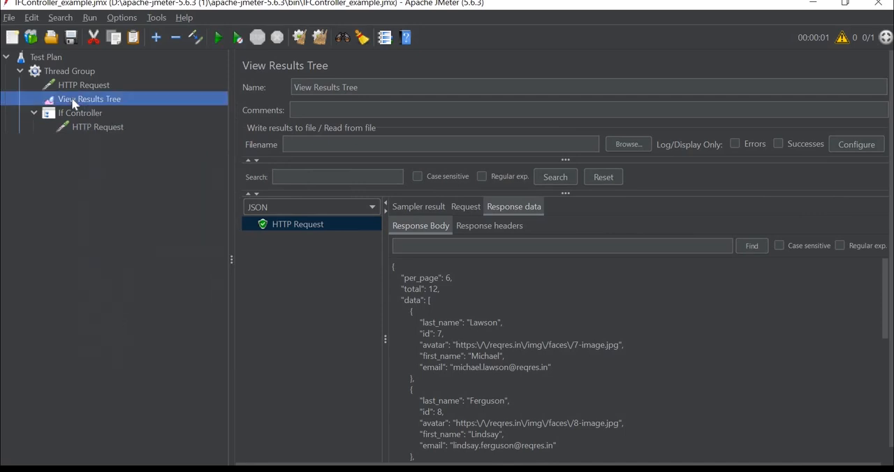
{"action": "key", "text": "Delete"}
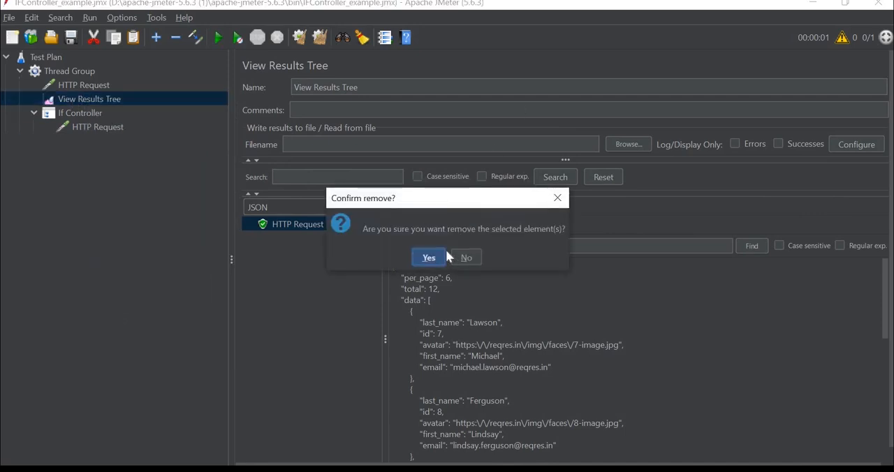
Add a User Defined Variables config element to the Thread Group
{"action": "left_click", "coordinate": [66, 72]}
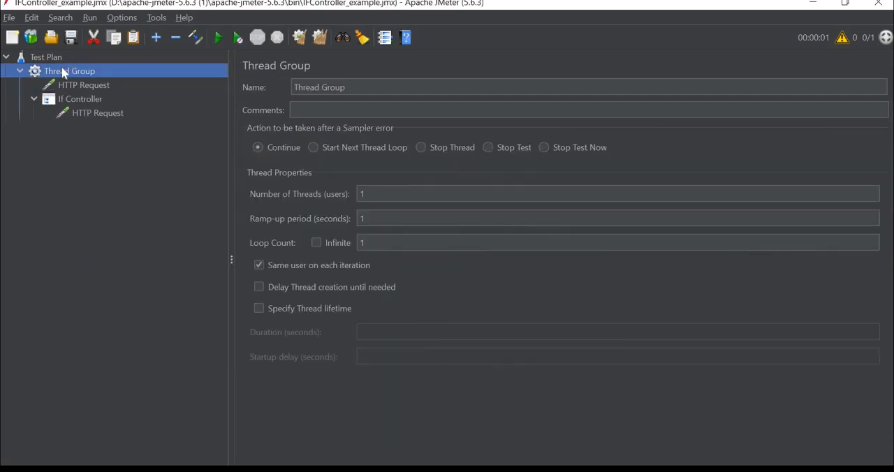
{"action": "right_click", "coordinate": [65, 75]}
{"action": "mouse_move", "coordinate": [152, 74]}
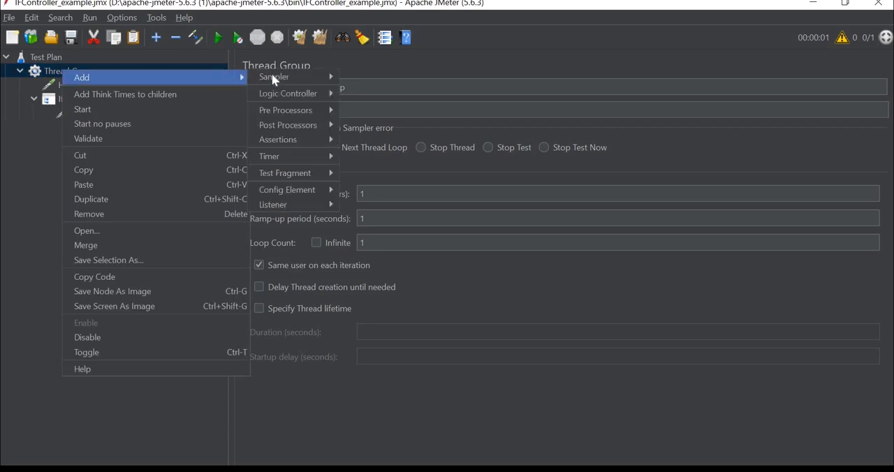
{"action": "mouse_move", "coordinate": [291, 191]}
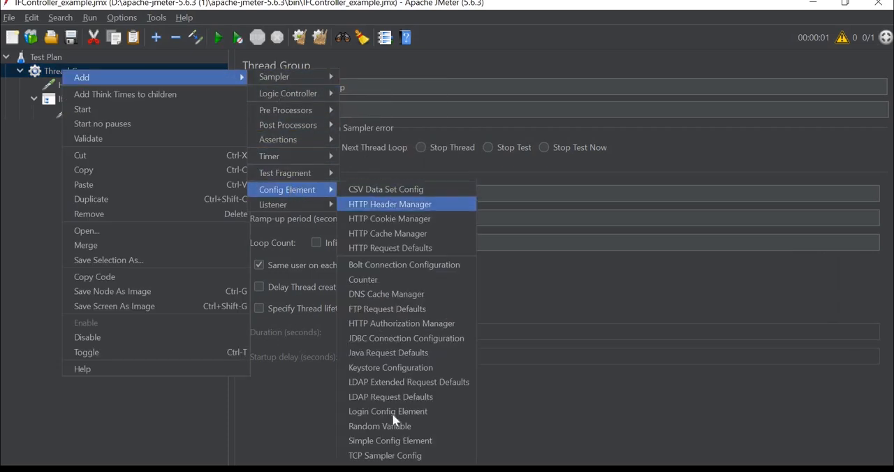
{"action": "left_click", "coordinate": [402, 466]}
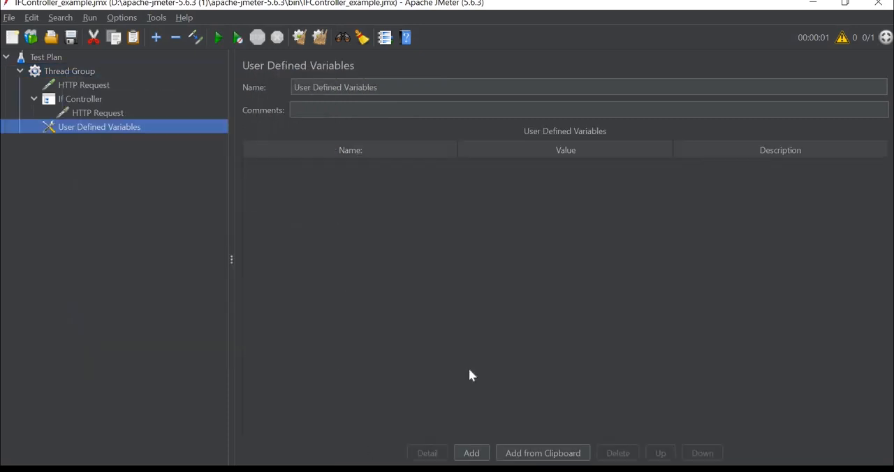
Define a user variable named runSecond with the value YES
{"action": "left_click", "coordinate": [471, 453]}
{"action": "double_click", "coordinate": [302, 165]}
{"action": "type", "text": "run"}
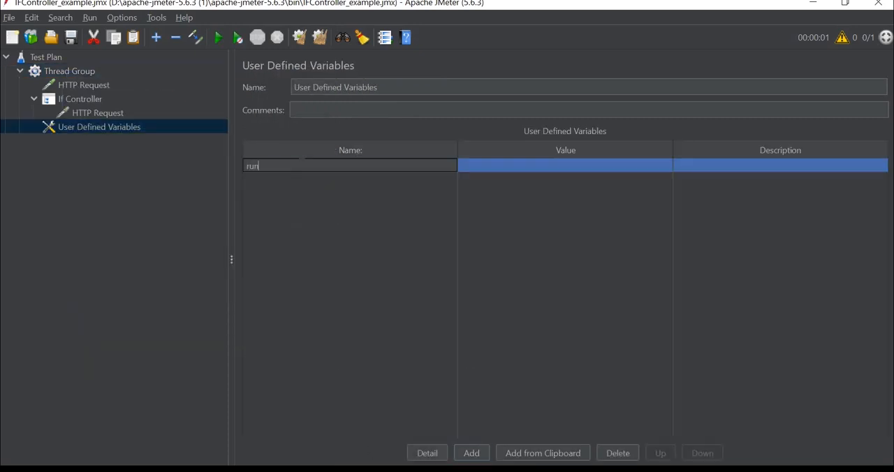
{"action": "type", "text": "Second"}
{"action": "double_click", "coordinate": [505, 166]}
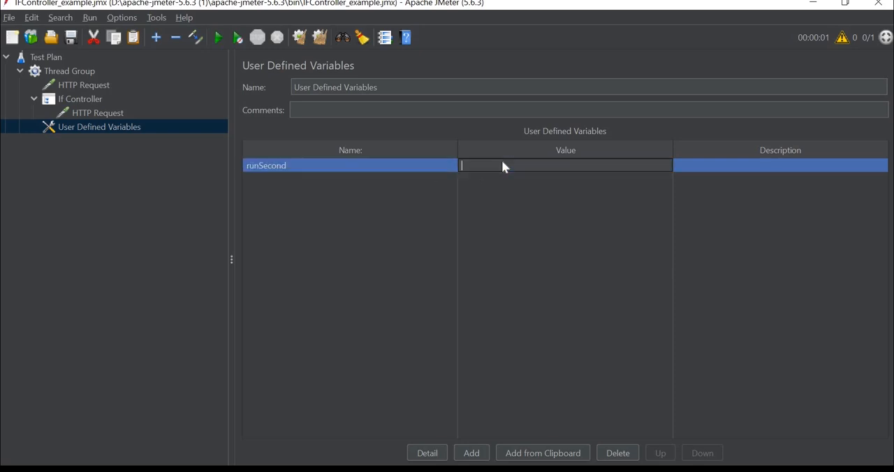
{"action": "type", "text": "YES"}
{"action": "left_click", "coordinate": [414, 218]}
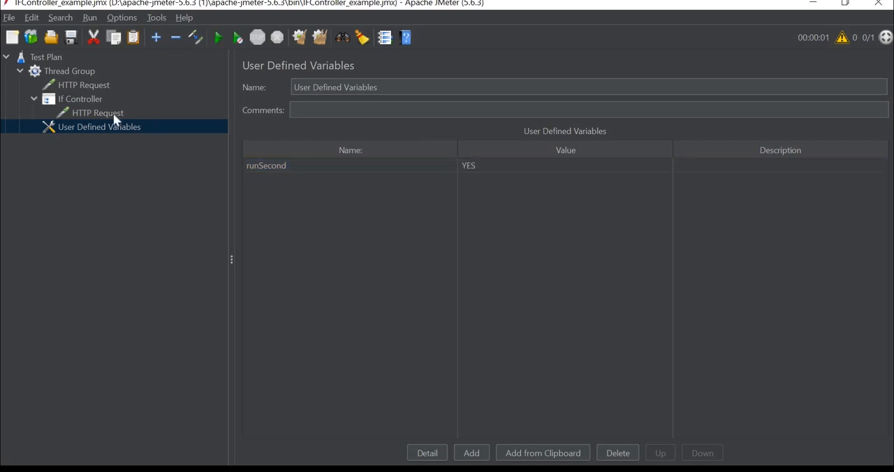
Start the If Controller's expression with ${__groovy(vars.get(" as the call that reads a variable
{"action": "left_click", "coordinate": [77, 101]}
{"action": "left_click", "coordinate": [521, 202]}
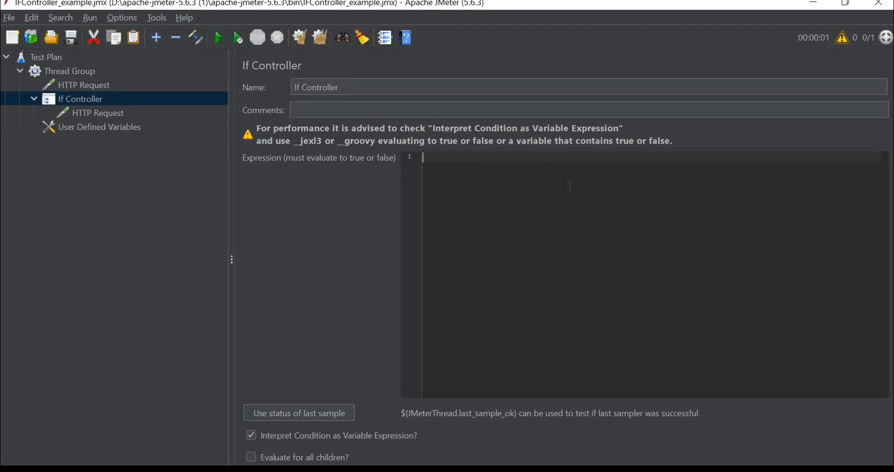
{"action": "type", "text": "${__groovy(vars.get(\""}
Move the User Defined Variables element directly under the Test Plan, above the Thread Group, and copy the variable name runSecond
{"action": "left_click", "coordinate": [100, 127]}
{"action": "left_click_drag", "start_coordinate": [83, 74], "coordinate": [78, 66]}
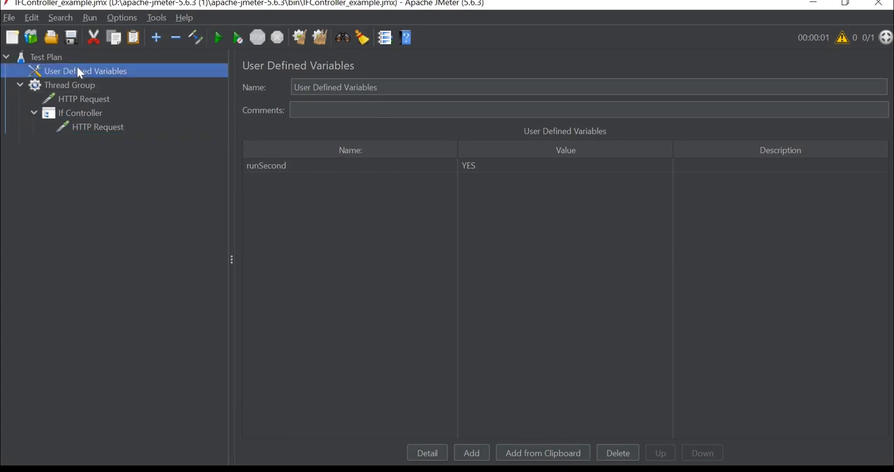
{"action": "double_click", "coordinate": [267, 166]}
{"action": "double_click", "coordinate": [267, 165]}
{"action": "key", "text": "ctrl+c"}
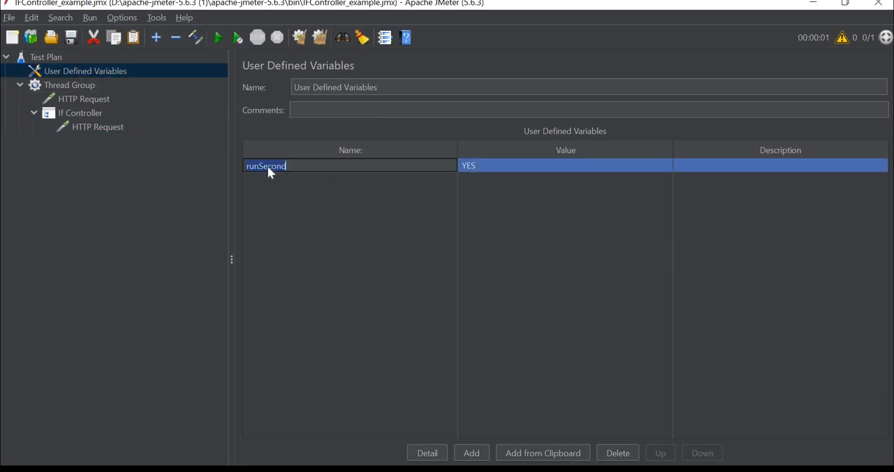
Complete the If Controller's expression as ${__groovy(vars.get("runSecond") == "YES")}
{"action": "left_click", "coordinate": [72, 112]}
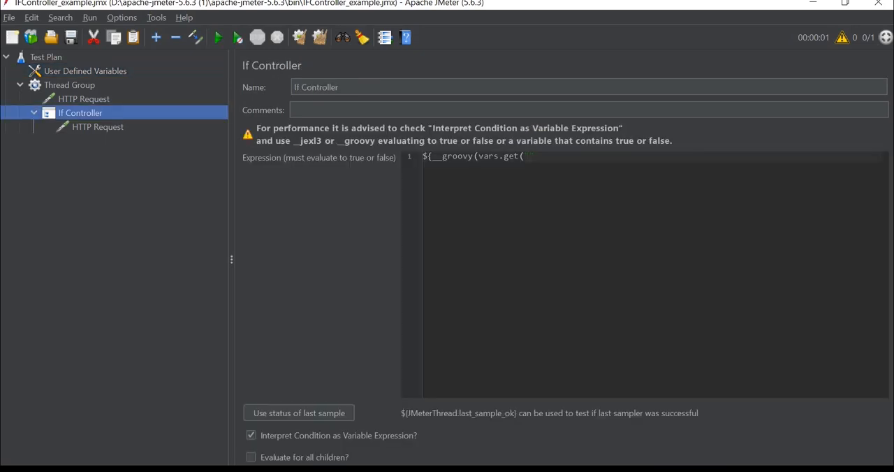
{"action": "left_click", "coordinate": [530, 157]}
{"action": "key", "text": "ctrl+v"}
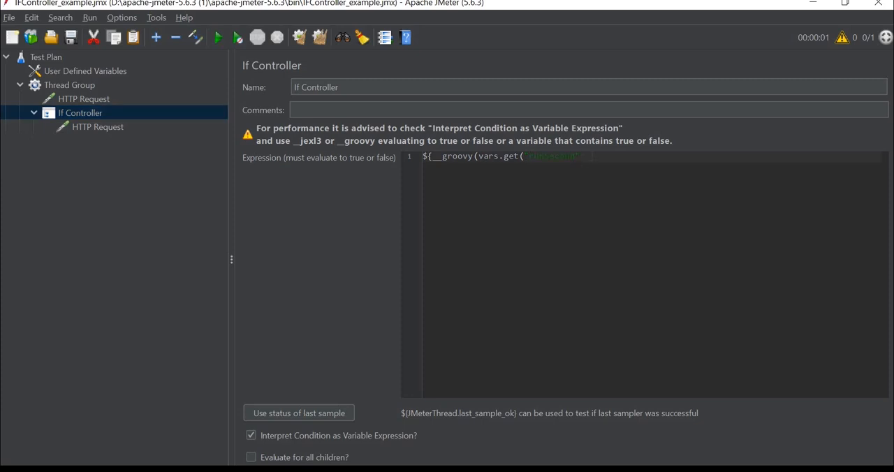
{"action": "key", "text": "Right"}
{"action": "type", "text": ") == \"YES\""}
{"action": "key", "text": "Right"}
{"action": "type", "text": ")}"}
Add a View Results Tree listener to the Thread Group, after the If Controller
{"action": "left_click", "coordinate": [108, 127]}
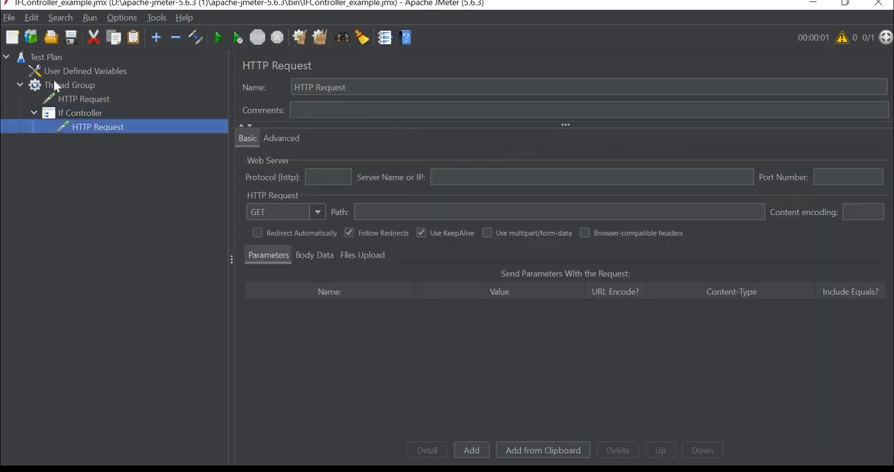
{"action": "left_click", "coordinate": [54, 82]}
{"action": "right_click", "coordinate": [54, 82]}
{"action": "mouse_move", "coordinate": [205, 89]}
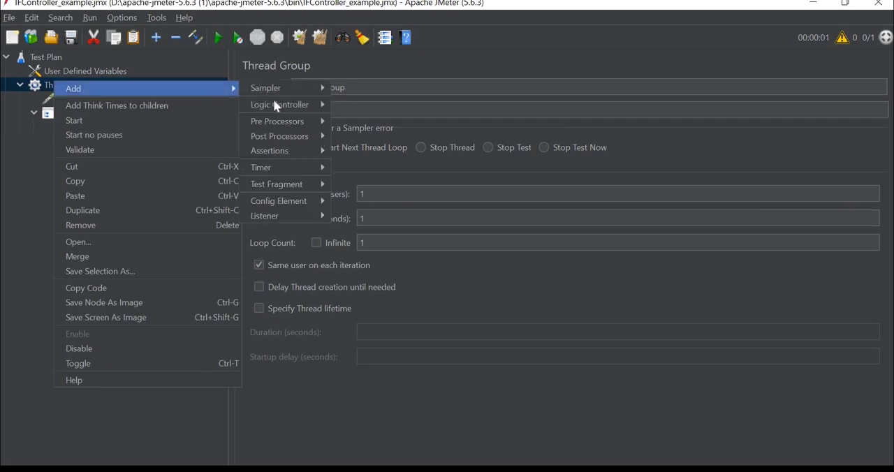
{"action": "mouse_move", "coordinate": [296, 211]}
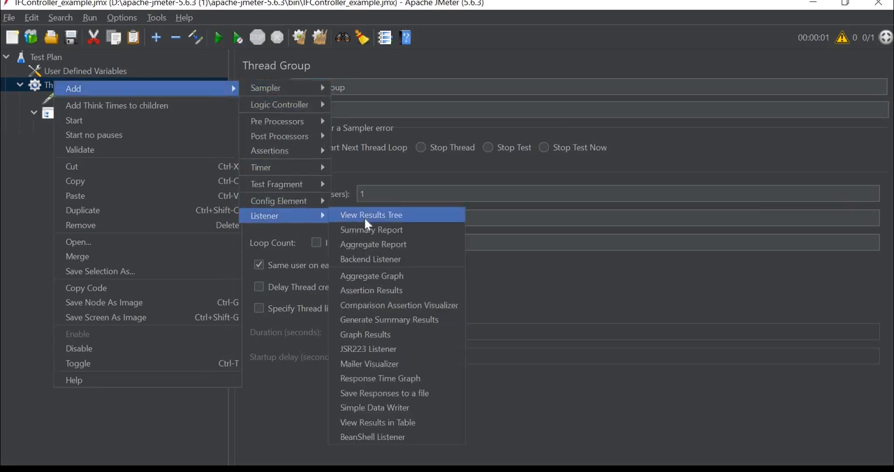
{"action": "left_click", "coordinate": [364, 216]}
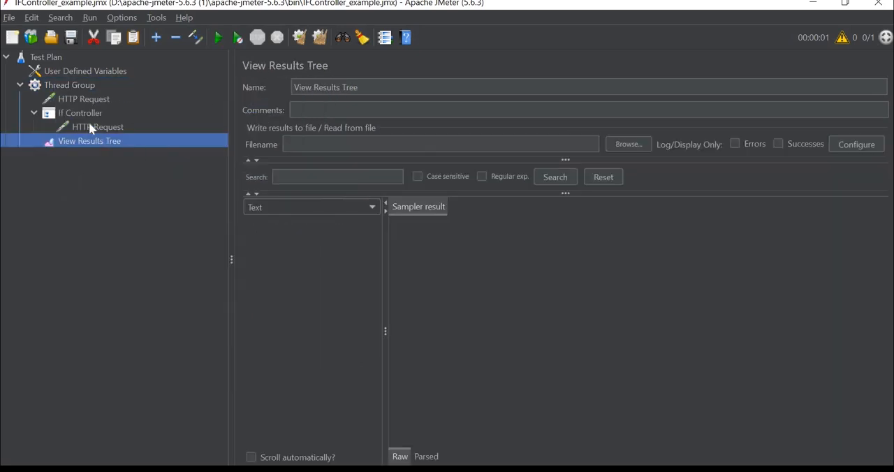
Set the protocol of the HTTP Request inside the If Controller to https
{"action": "left_click", "coordinate": [90, 127]}
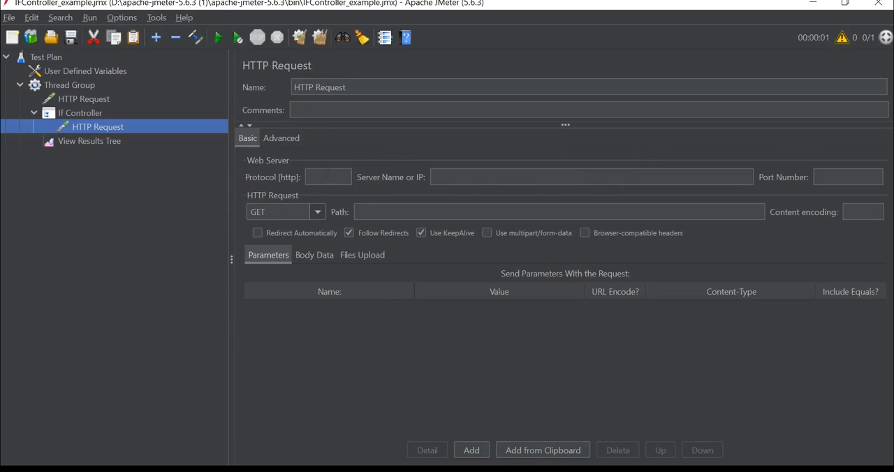
{"action": "left_click", "coordinate": [329, 176]}
{"action": "type", "text": "https"}
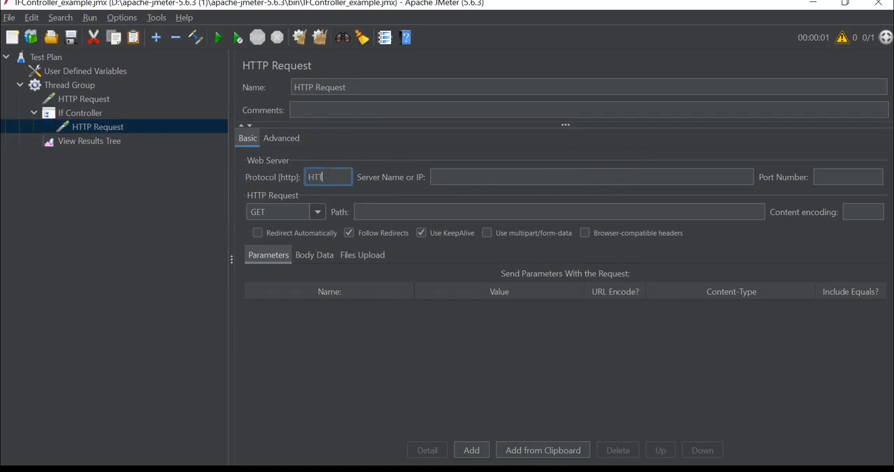
{"action": "key", "text": "BackSpace"}
{"action": "key", "text": "BackSpace"}
{"action": "key", "text": "BackSpace"}
{"action": "key", "text": "BackSpace"}
{"action": "key", "text": "BackSpace"}
{"action": "type", "text": "https"}
Copy the server name reqres.in from the first HTTP Request into the HTTP Request inside the If Controller
{"action": "left_click", "coordinate": [87, 99]}
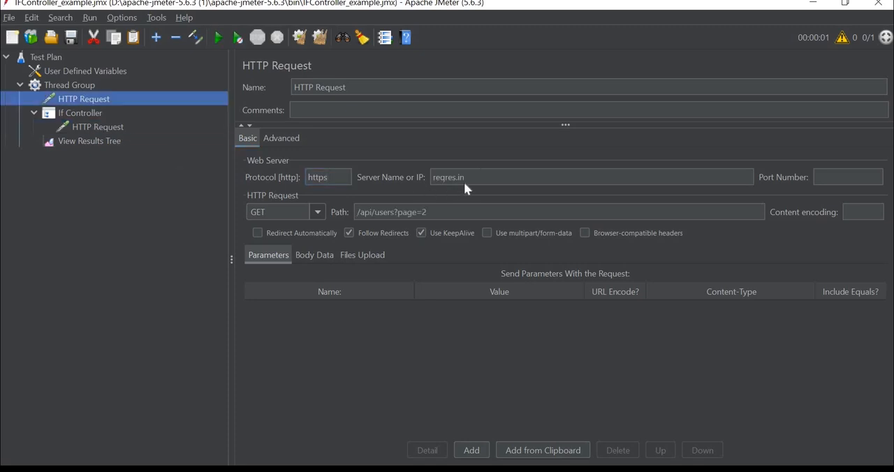
{"action": "left_click", "coordinate": [476, 178]}
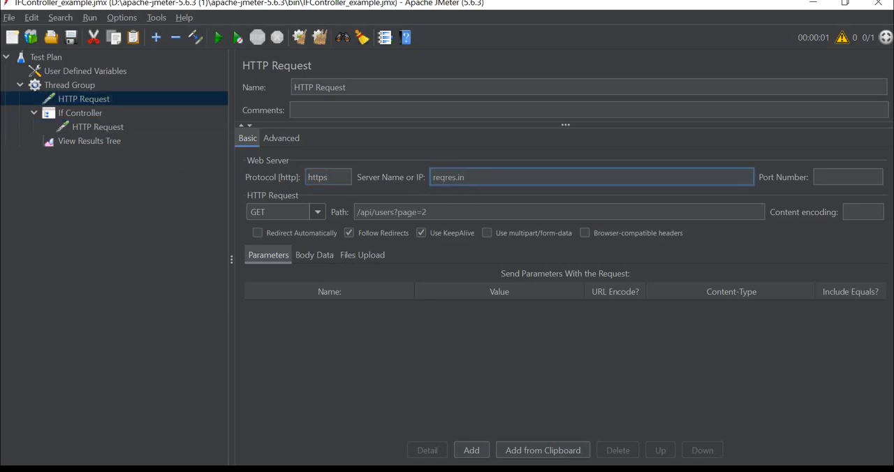
{"action": "key", "text": "ctrl+a"}
{"action": "key", "text": "ctrl+c"}
{"action": "left_click", "coordinate": [97, 127]}
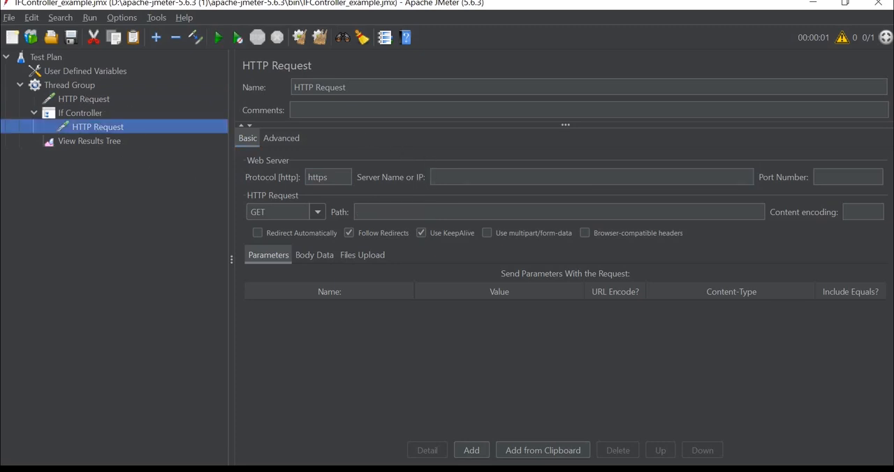
{"action": "left_click", "coordinate": [464, 178]}
{"action": "key", "text": "ctrl+v"}
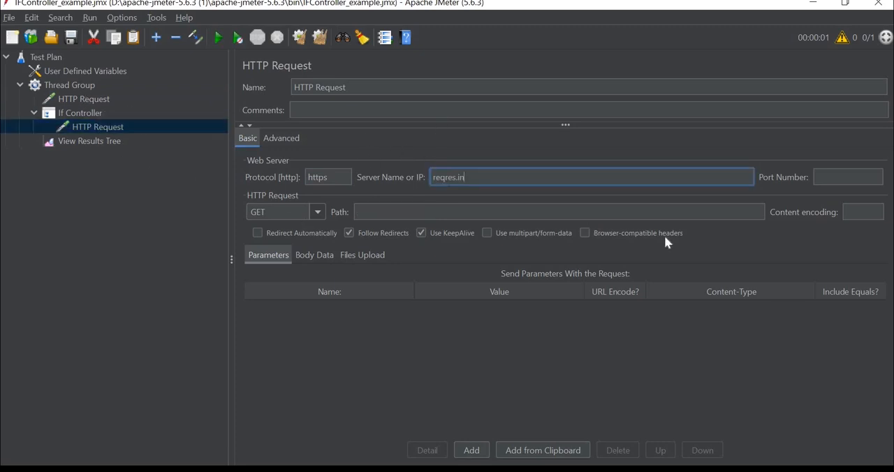
Copy the path /api/users/2 of the SINGLE USER endpoint from the Reqres site in the browser into the nested HTTP Request's path in JMeter
{"action": "key", "text": "alt+Tab"}
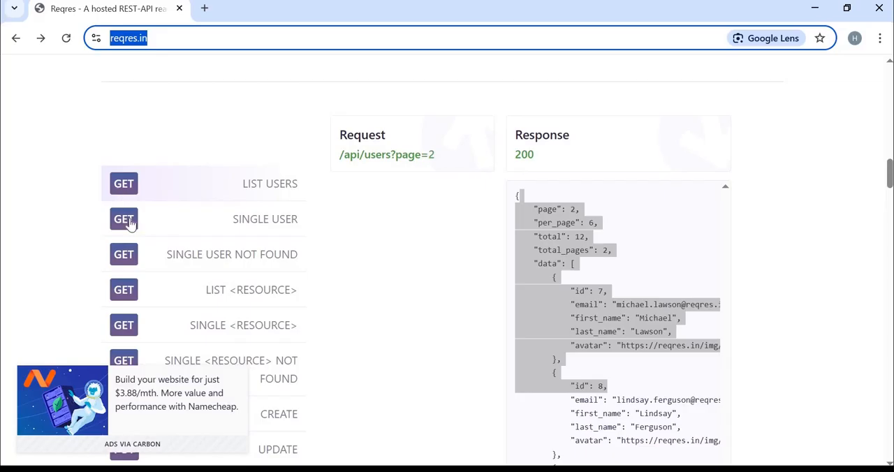
{"action": "left_click", "coordinate": [250, 223]}
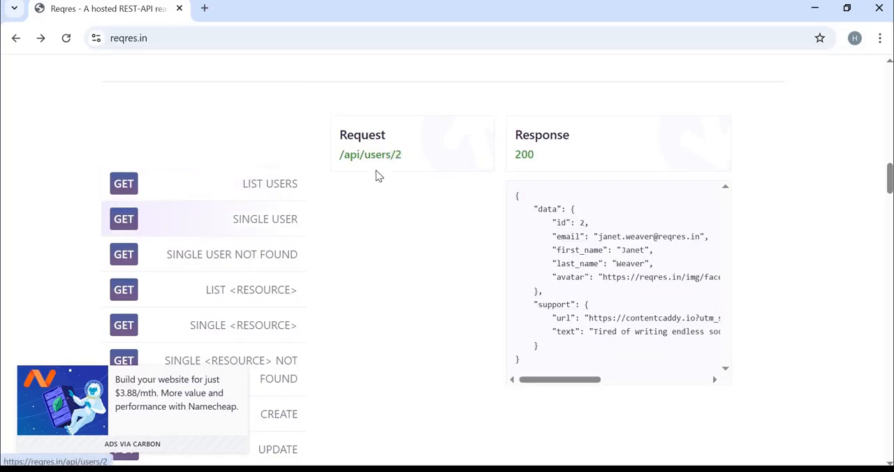
{"action": "left_click", "coordinate": [377, 167]}
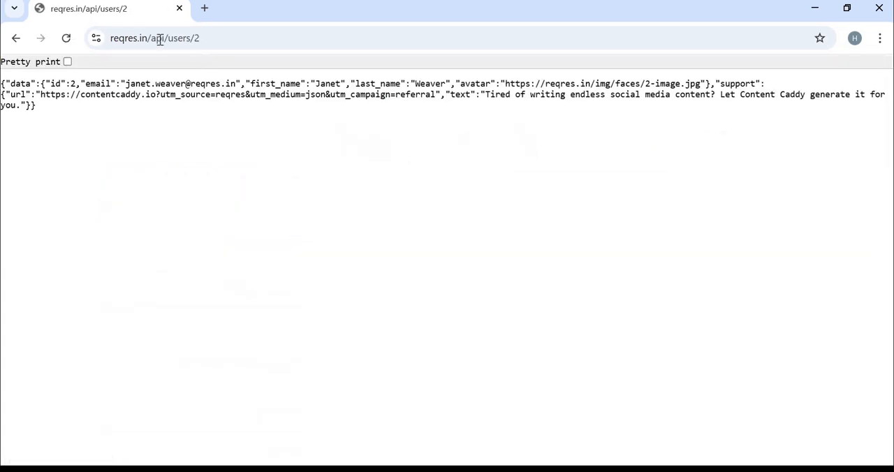
{"action": "left_click_drag", "start_coordinate": [149, 37], "coordinate": [233, 44]}
{"action": "key", "text": "ctrl+c"}
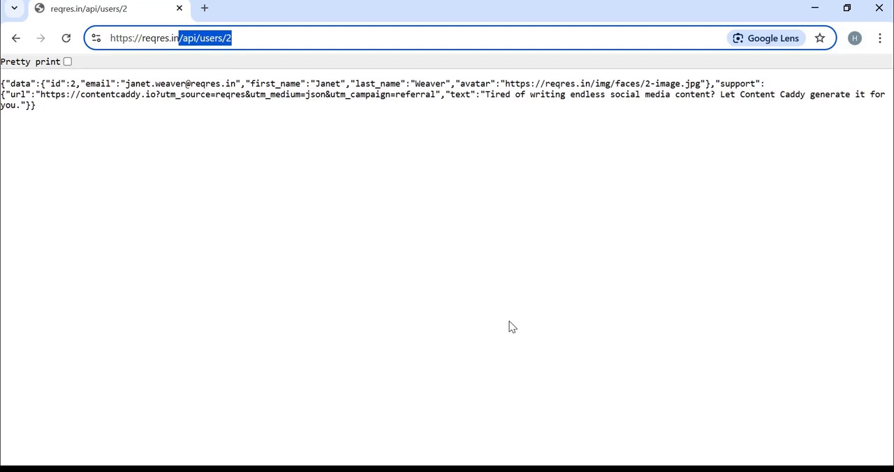
{"action": "left_click", "coordinate": [506, 470]}
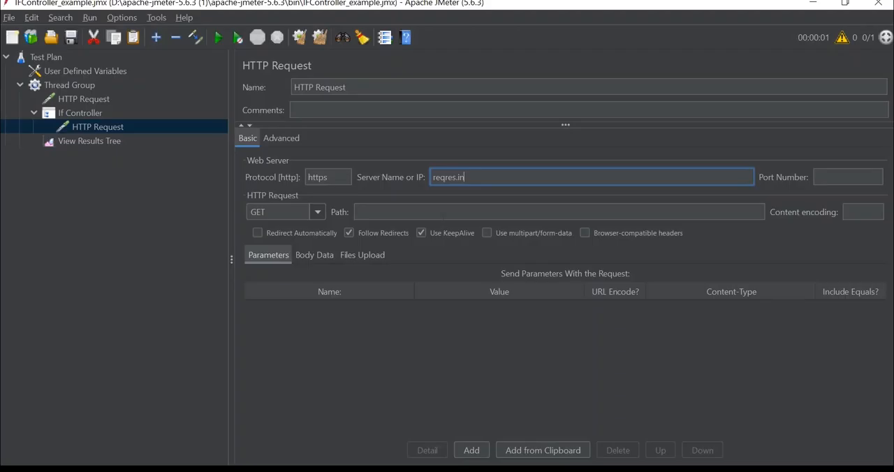
{"action": "left_click", "coordinate": [443, 214]}
{"action": "key", "text": "ctrl+v"}
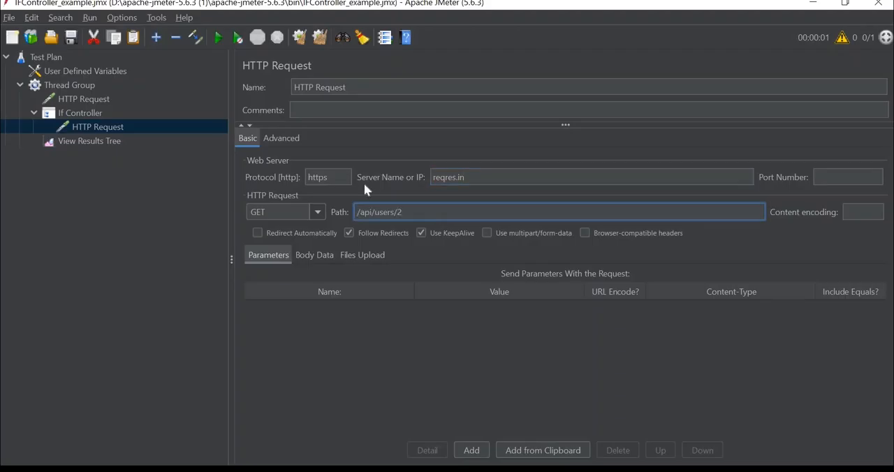
Check the If Controller's condition, its nested request and the runSecond variable, and run the test plan
{"action": "left_click", "coordinate": [98, 142]}
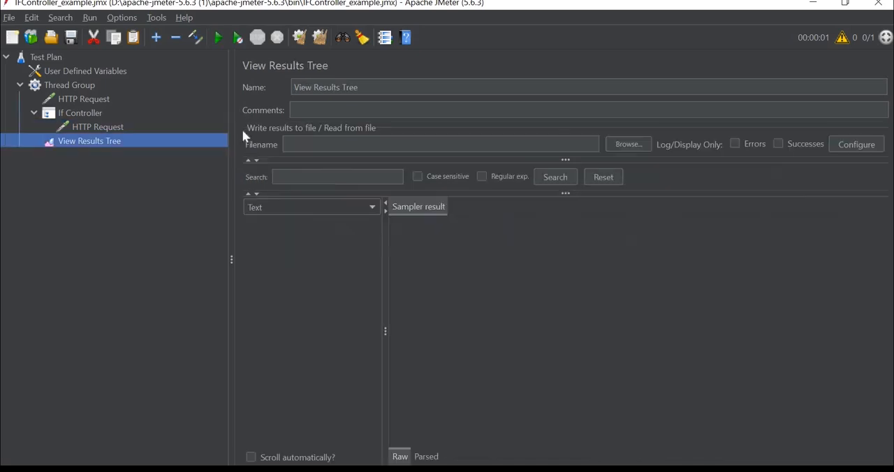
{"action": "left_click", "coordinate": [94, 115]}
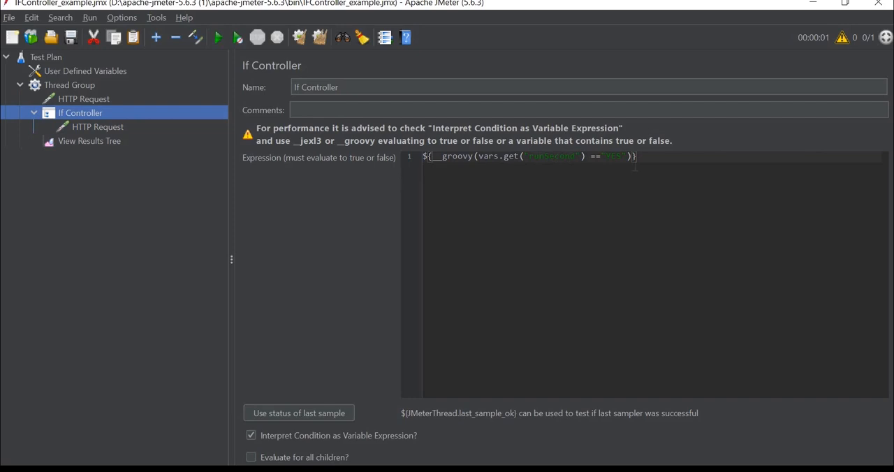
{"action": "left_click", "coordinate": [94, 130]}
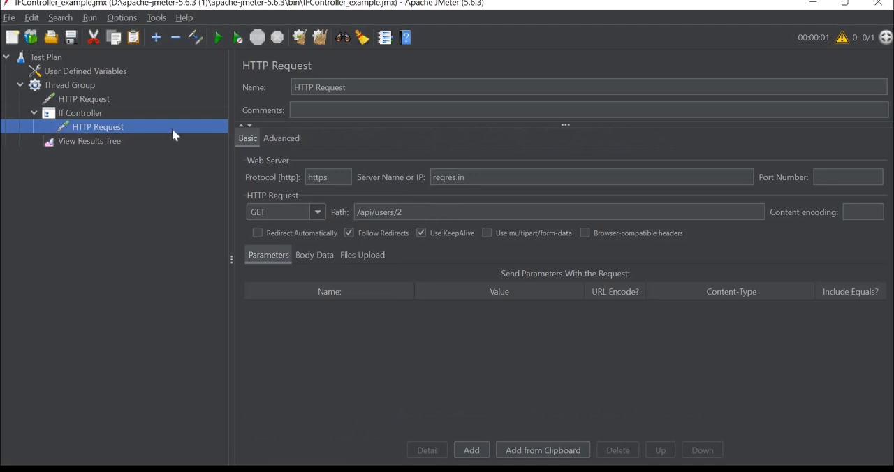
{"action": "left_click", "coordinate": [81, 67]}
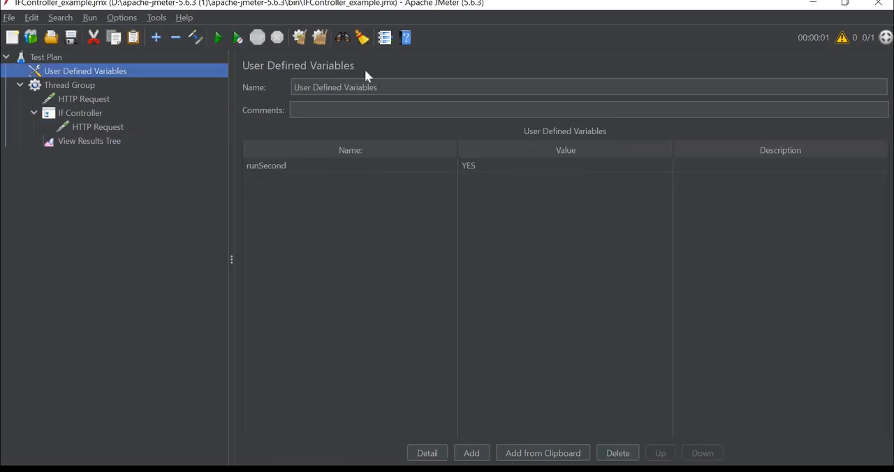
{"action": "left_click", "coordinate": [218, 40]}
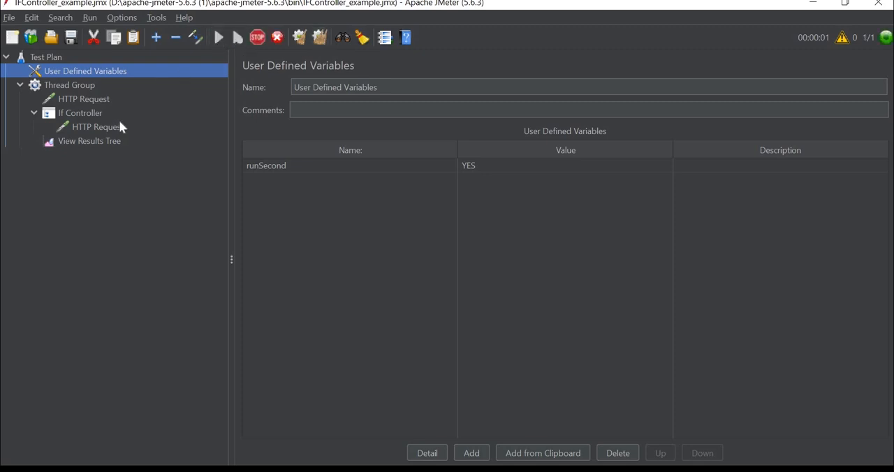
Examine the first HTTP Request's sampler result, request and response data in the View Results Tree
{"action": "left_click", "coordinate": [111, 140]}
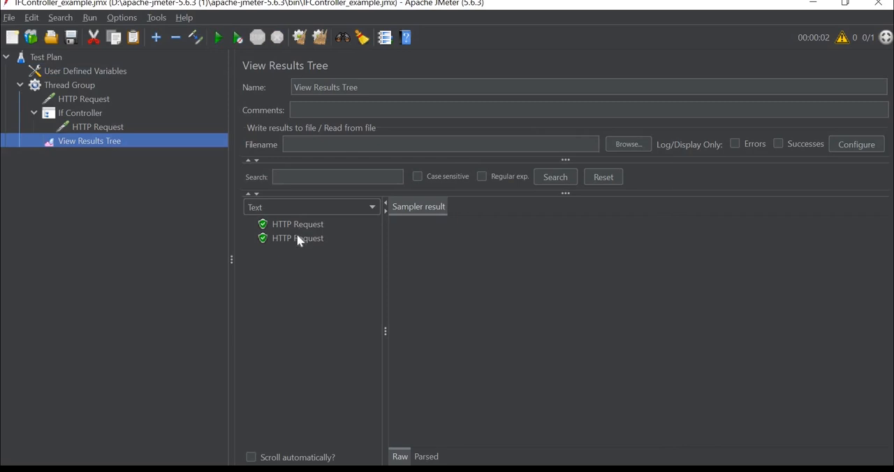
{"action": "left_click", "coordinate": [299, 239]}
{"action": "left_click", "coordinate": [320, 222]}
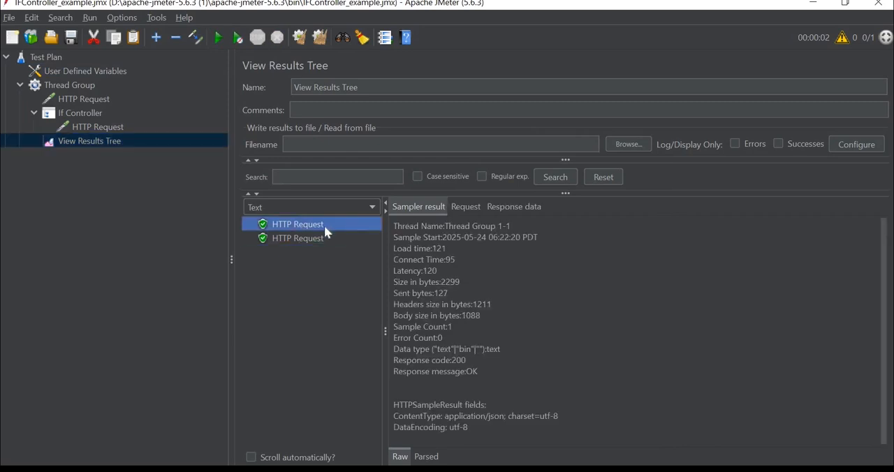
{"action": "left_click", "coordinate": [465, 208]}
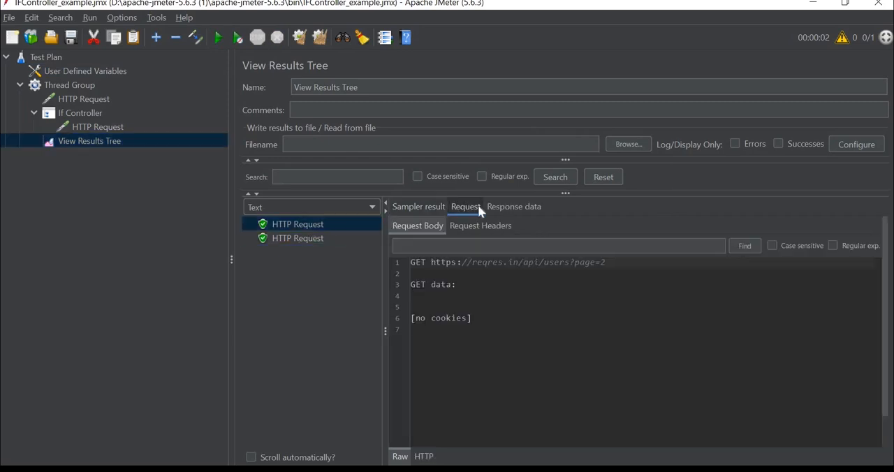
{"action": "left_click", "coordinate": [522, 208]}
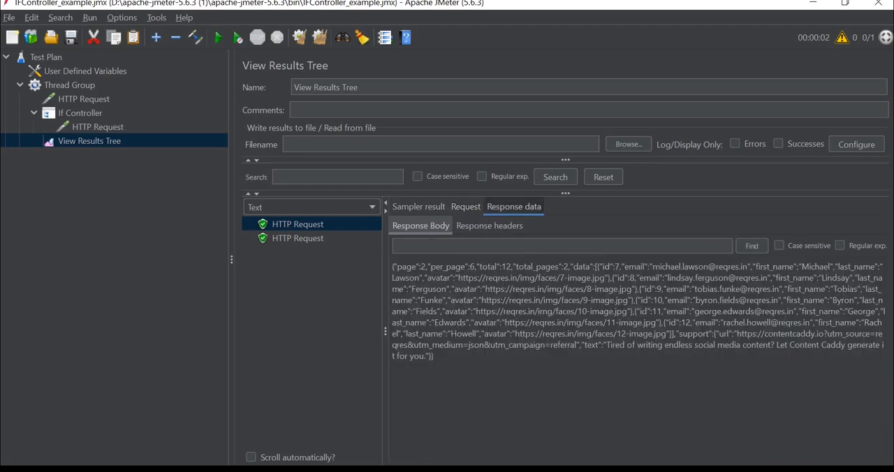
Switch the results display format to JSON and show the second HTTP Request's response body
{"action": "left_click", "coordinate": [289, 210]}
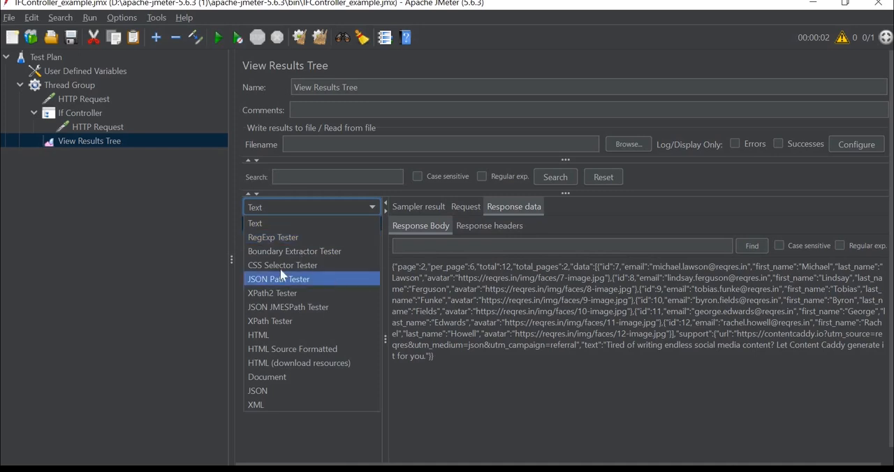
{"action": "left_click", "coordinate": [264, 390]}
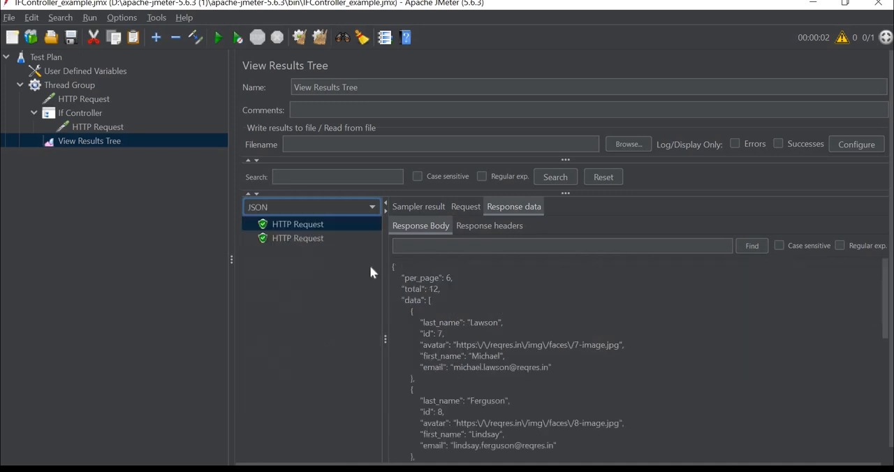
{"action": "left_click", "coordinate": [308, 238]}
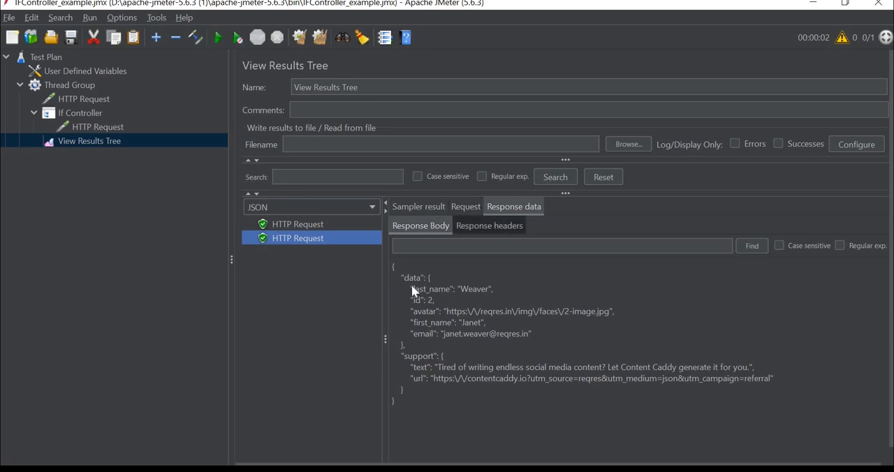
Change the comparison value in the If Controller's expression to "NO"
{"action": "left_click", "coordinate": [88, 114]}
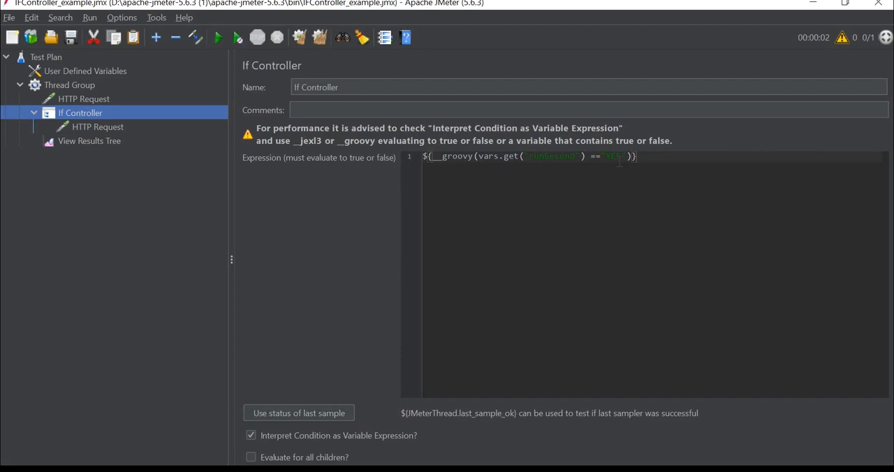
{"action": "double_click", "coordinate": [615, 156]}
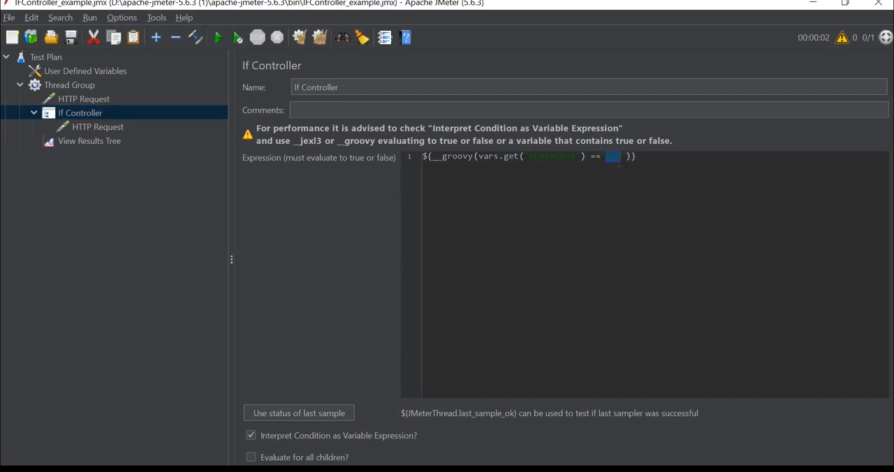
{"action": "type", "text": "NO"}
Compare the runSecond variable with the If Controller's condition, and examine the executed requests and response body in the View Results Tree
{"action": "left_click", "coordinate": [75, 72]}
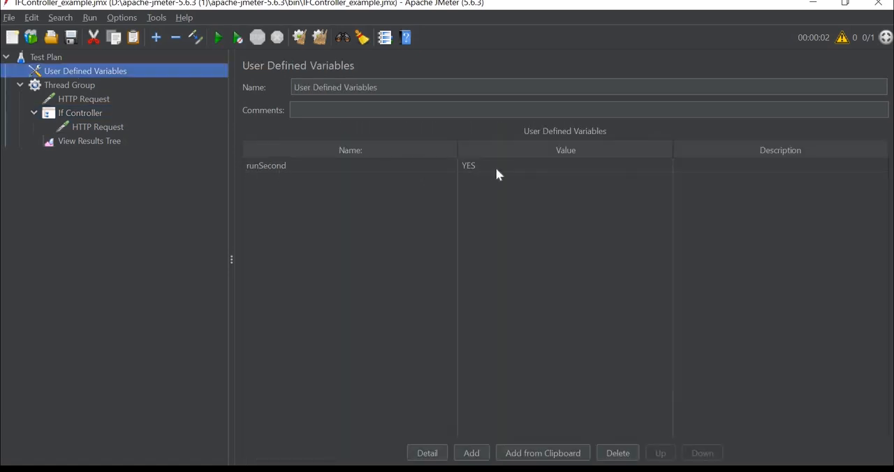
{"action": "left_click", "coordinate": [86, 125]}
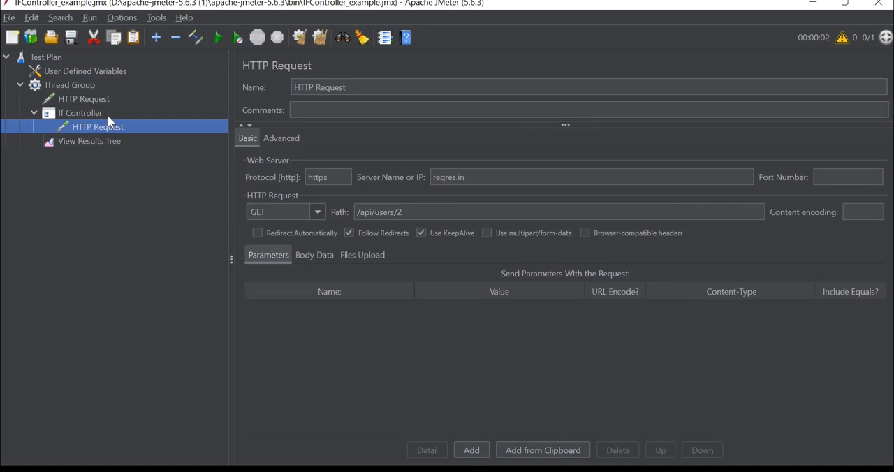
{"action": "left_click", "coordinate": [108, 115]}
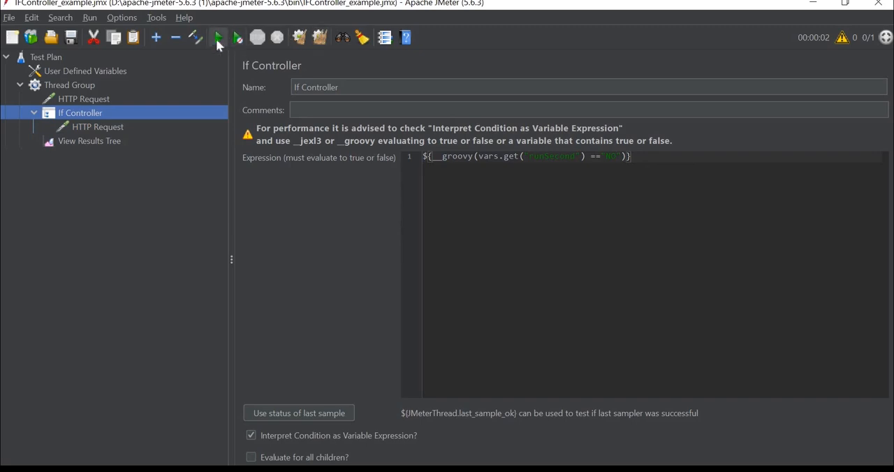
{"action": "left_click", "coordinate": [99, 142]}
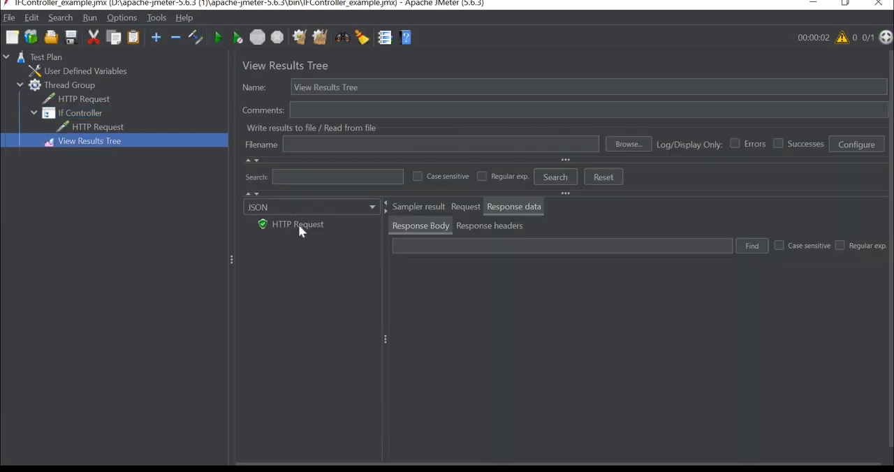
{"action": "left_click", "coordinate": [298, 225]}
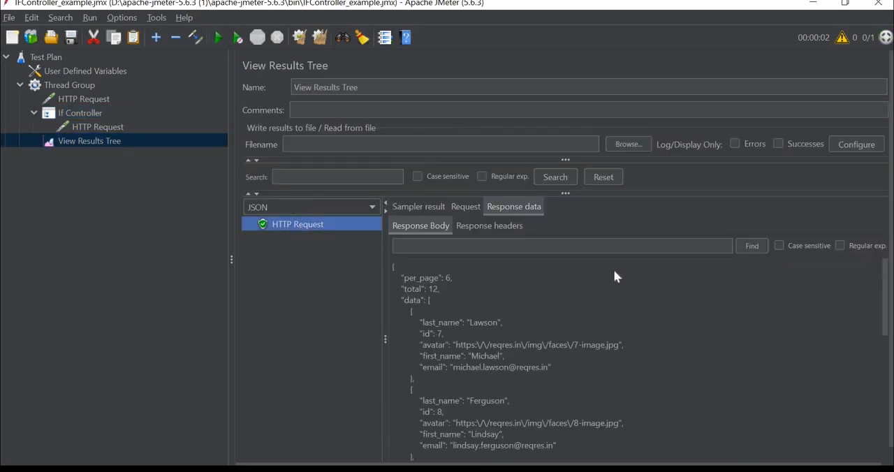
{"action": "left_click", "coordinate": [93, 117]}
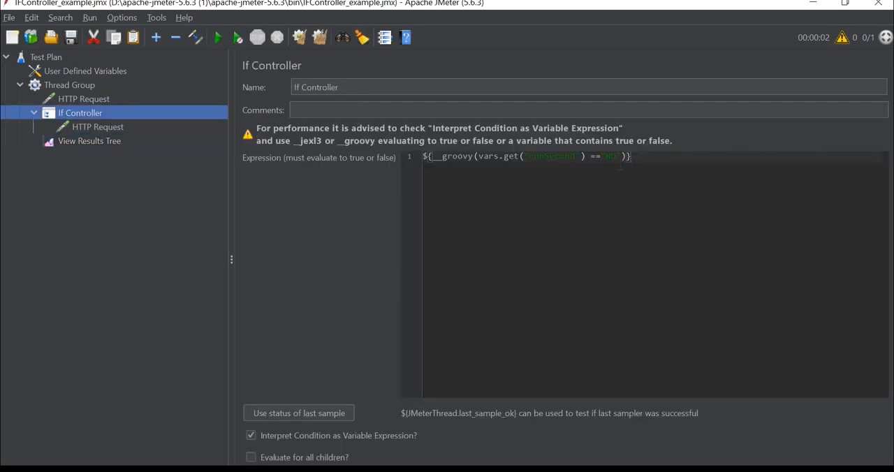
{"action": "left_click", "coordinate": [75, 72]}
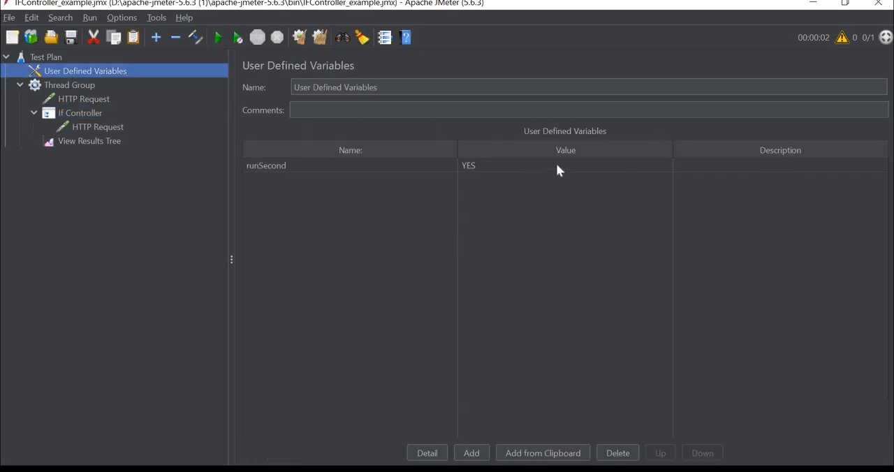
Rename the first HTTP Request in the Thread Group to "Get ALL User"
{"action": "left_click", "coordinate": [52, 87]}
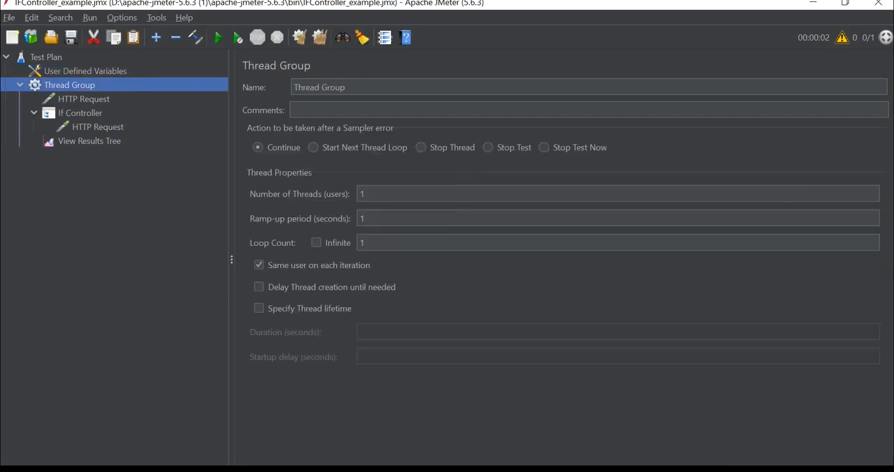
{"action": "key", "text": "Down"}
{"action": "key", "text": "Tab"}
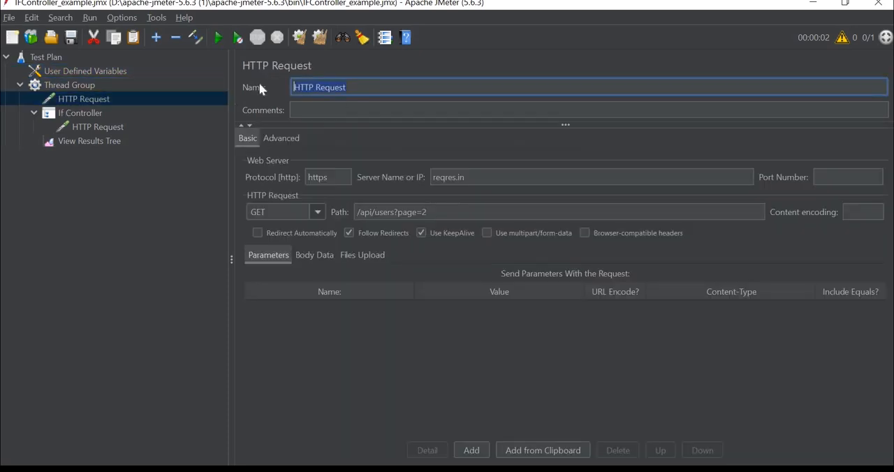
{"action": "type", "text": "Get ALL User"}
Rename the HTTP Request inside the If Controller to "Get Single User"
{"action": "left_click", "coordinate": [88, 127]}
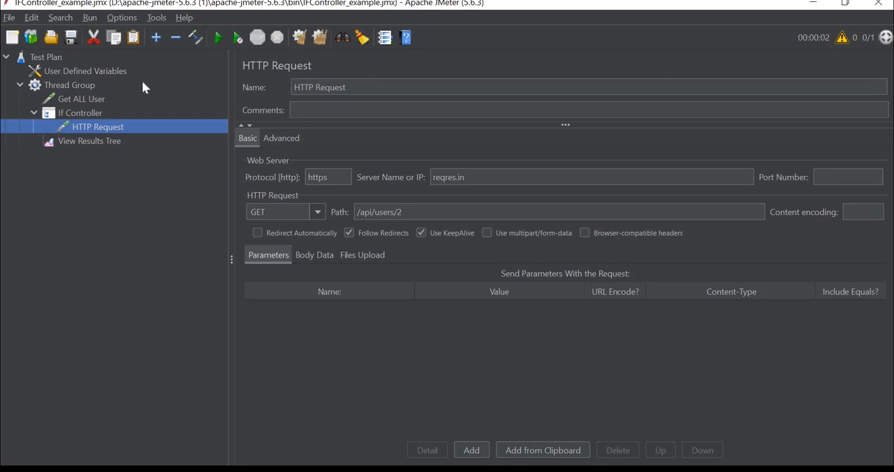
{"action": "key", "text": "Tab"}
{"action": "type", "text": "Get Single User"}
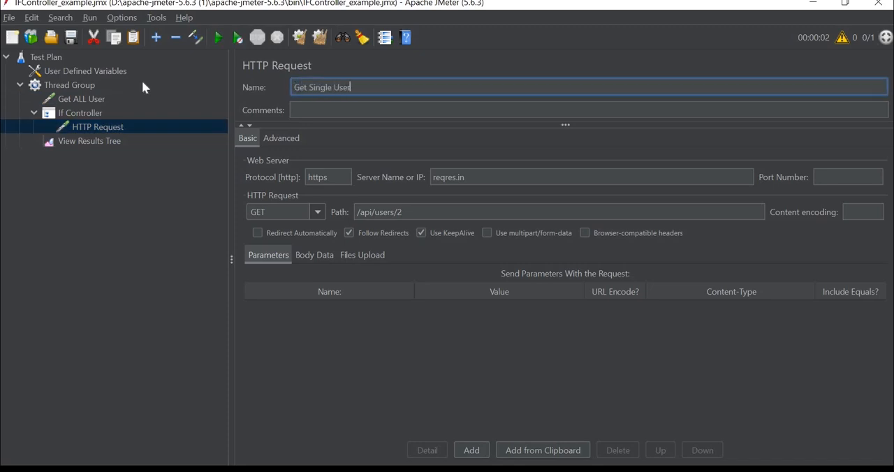
{"action": "left_click", "coordinate": [67, 138]}
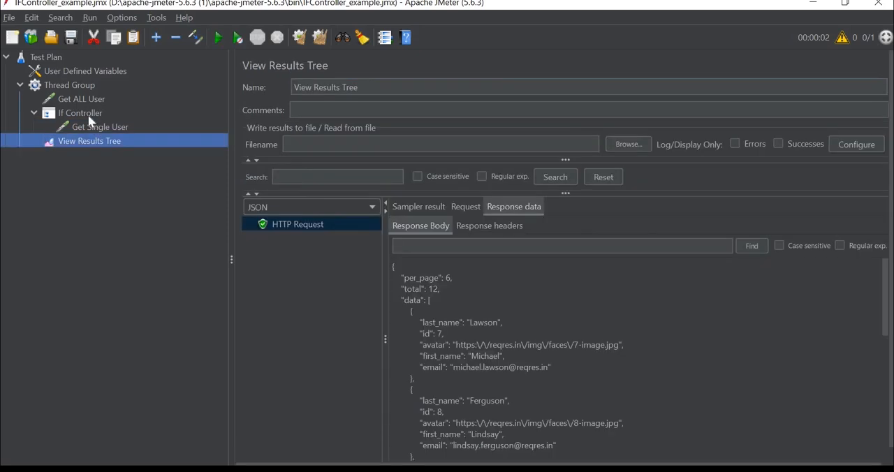
Change the comparison value in the If Controller's expression to "YES", and rerun the test with the old results cleared
{"action": "left_click", "coordinate": [80, 113]}
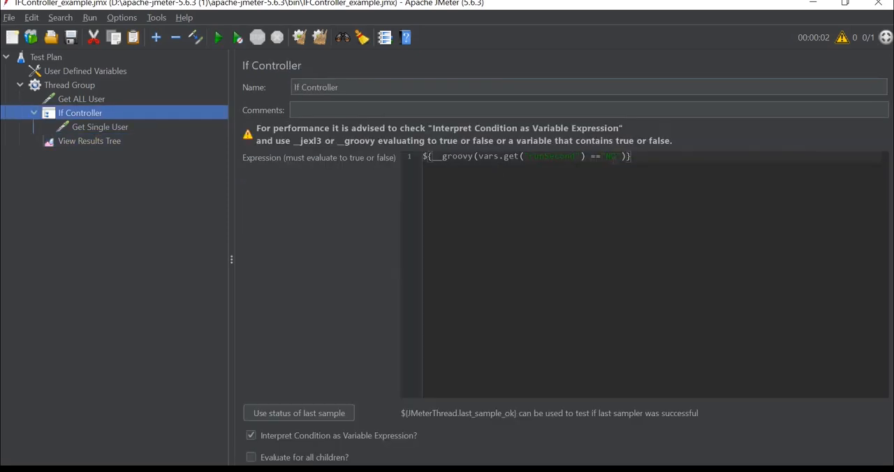
{"action": "double_click", "coordinate": [612, 158]}
{"action": "type", "text": "YES"}
{"action": "left_click", "coordinate": [319, 39]}
{"action": "left_click", "coordinate": [219, 38]}
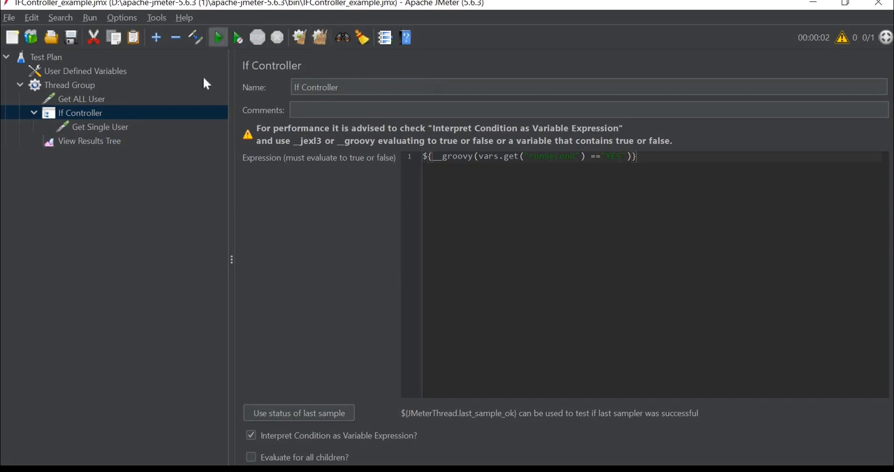
Examine the executed requests and the Get ALL User response headers in the View Results Tree, and recheck the If Controller's condition
{"action": "left_click", "coordinate": [104, 143]}
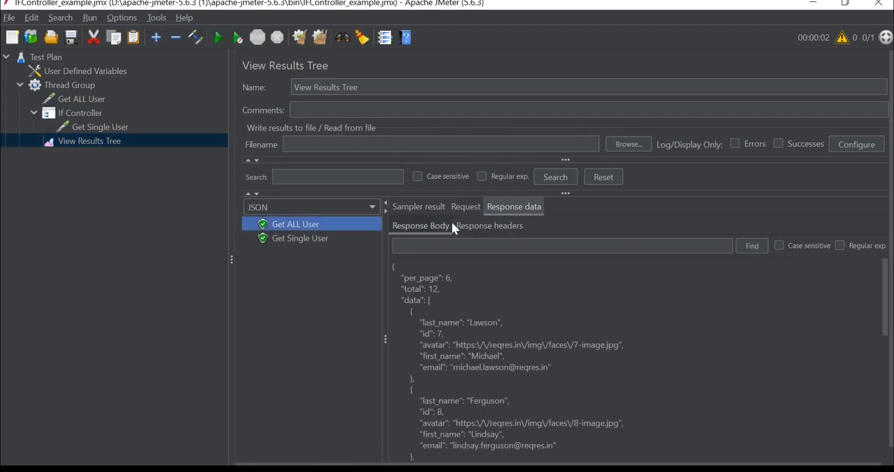
{"action": "left_click", "coordinate": [482, 227]}
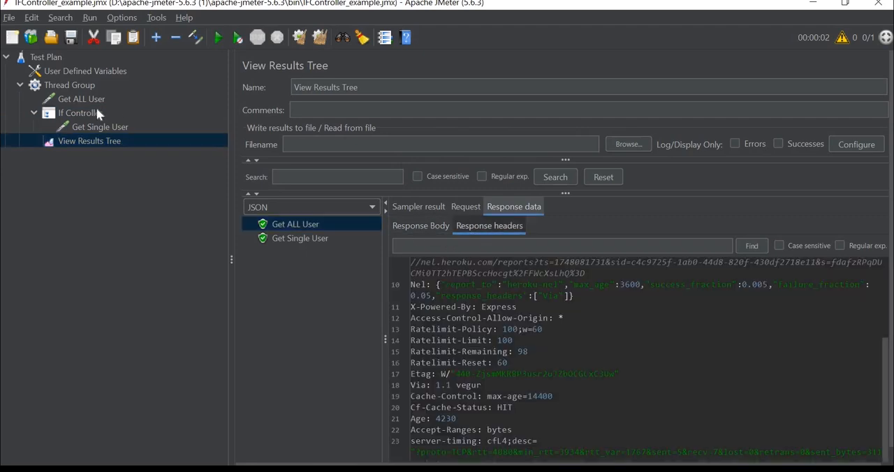
{"action": "left_click", "coordinate": [99, 114]}
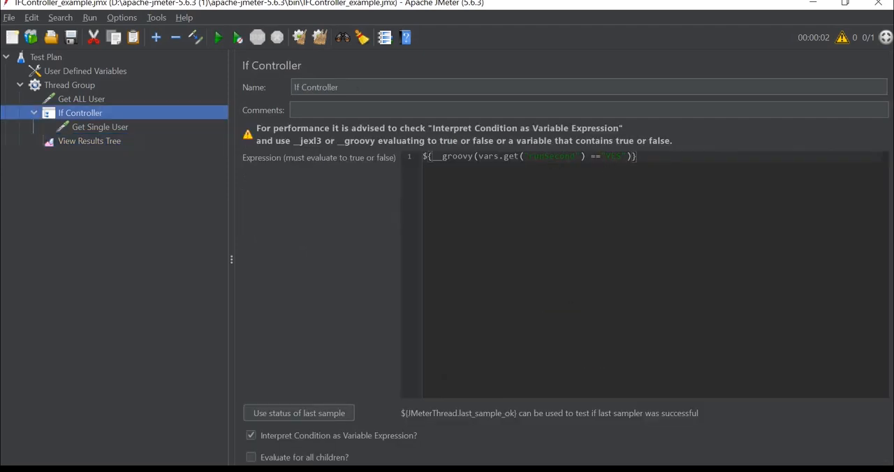